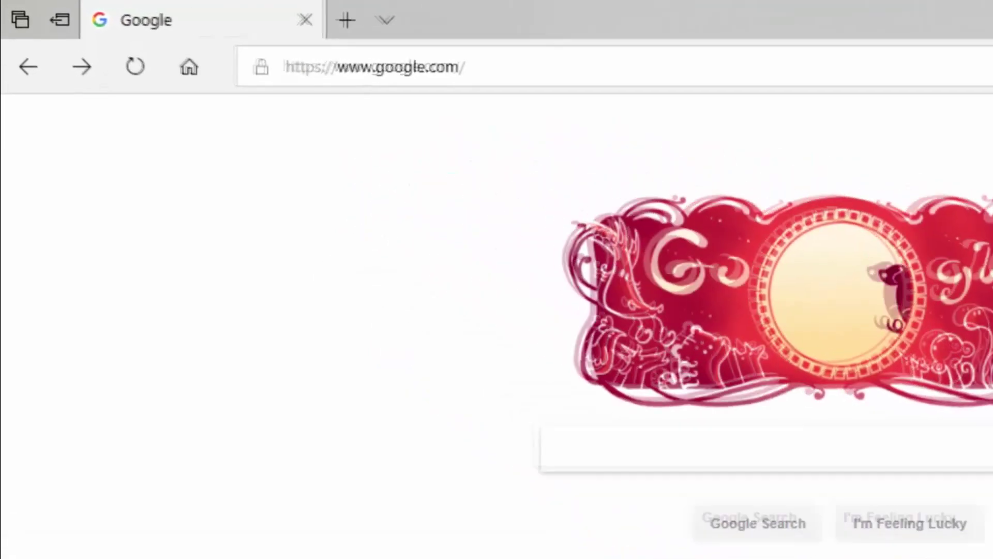
Go to the Movavi video editor site in Edge and download the free Windows installer
{"action": "left_click", "coordinate": [791, 78]}
{"action": "type", "text": "vide"}
{"action": "key", "text": "Return"}
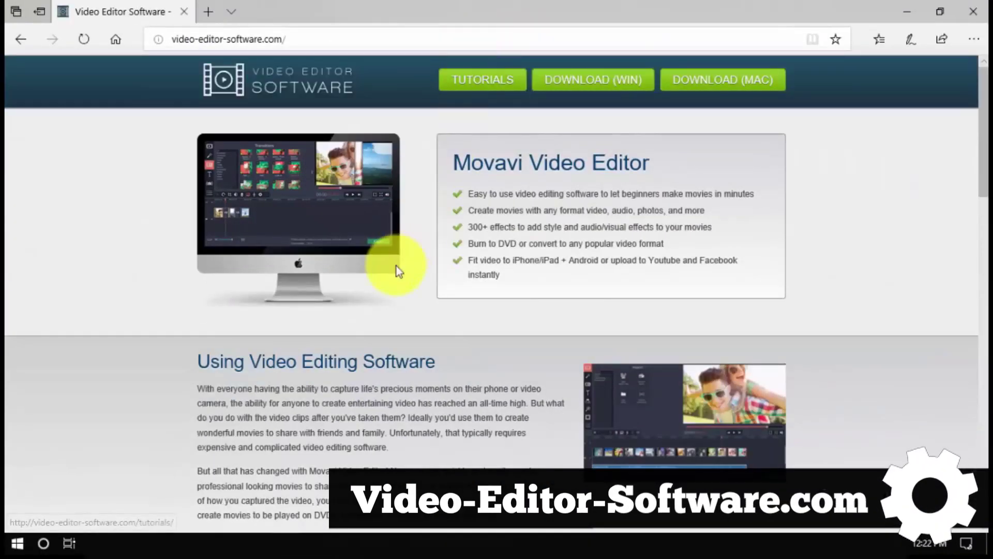
{"action": "scroll", "coordinate": [396, 265], "scroll_direction": "down", "scroll_amount": 4}
{"action": "left_click", "coordinate": [295, 337]}
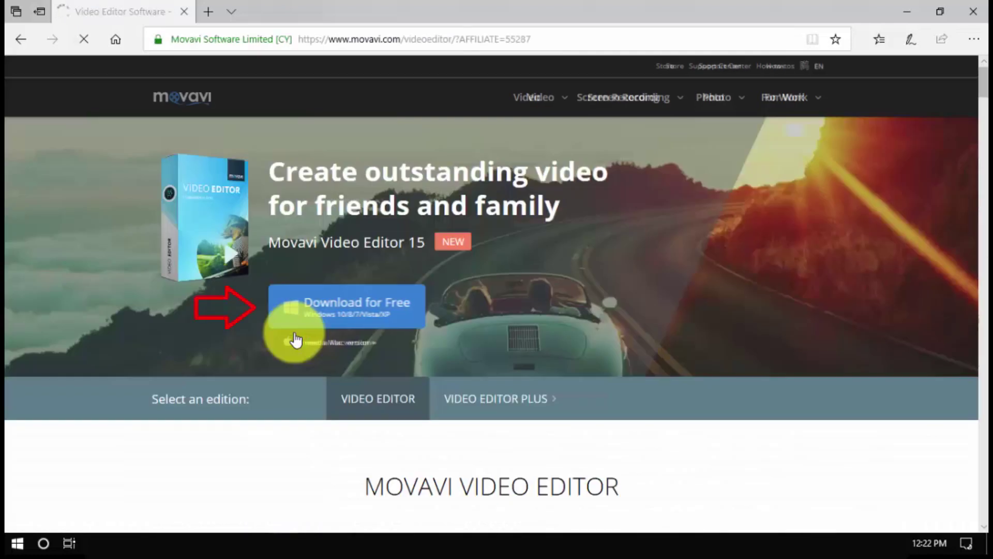
{"action": "left_click", "coordinate": [350, 303]}
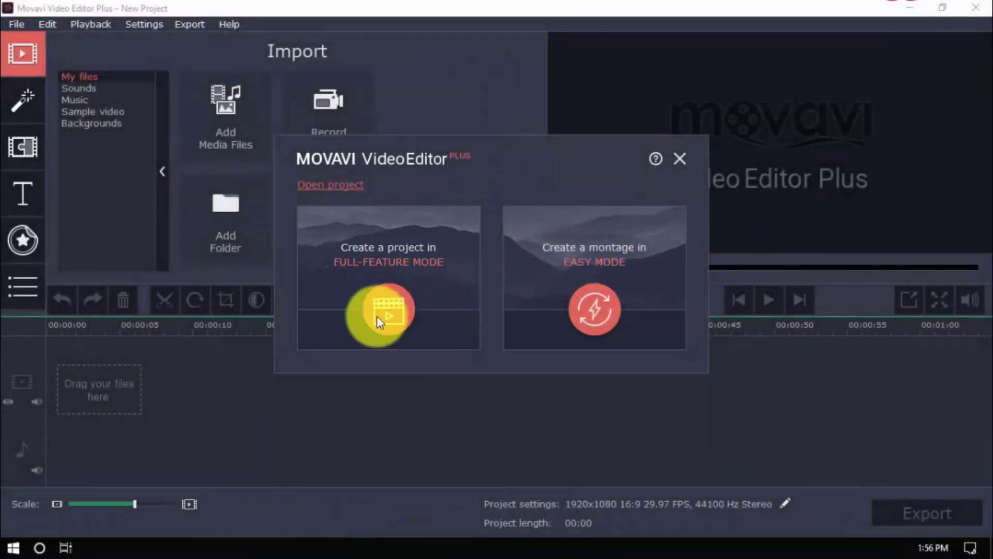
Start a new project in Full-Feature Mode
{"action": "left_click", "coordinate": [377, 315]}
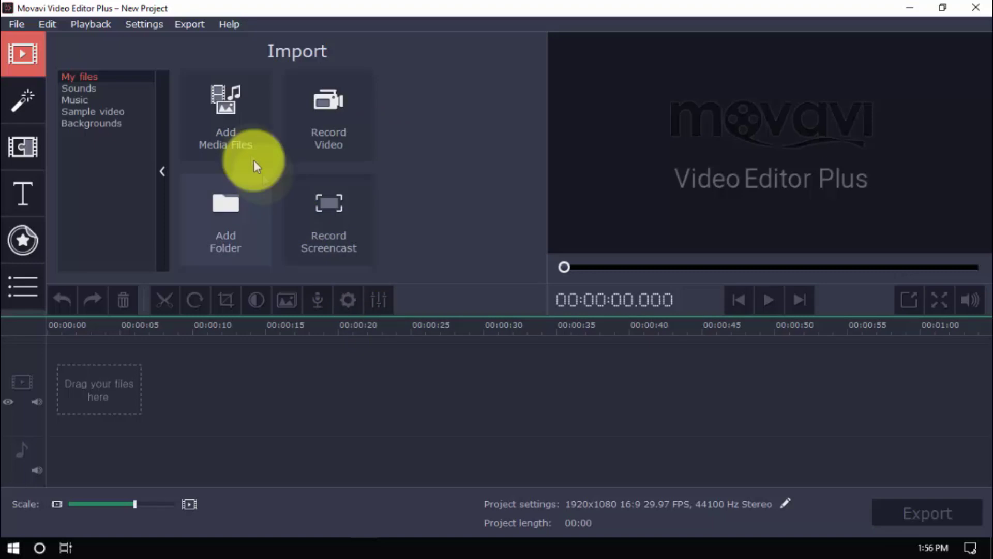
Import all three gameplay clips, starting with Death Clip (Fail), into the project
{"action": "left_click", "coordinate": [237, 120]}
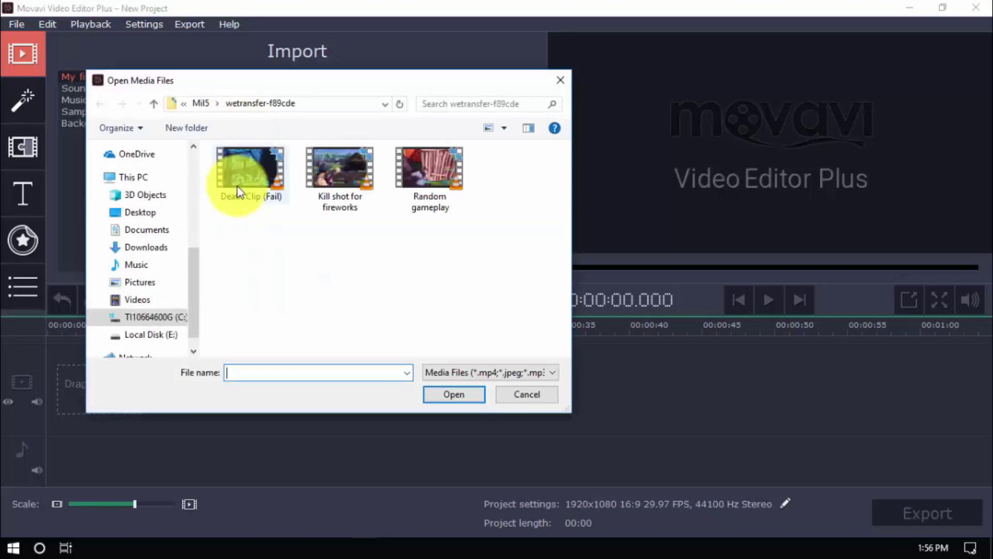
{"action": "left_click", "coordinate": [238, 187]}
{"action": "key", "text": "ctrl+a"}
{"action": "left_click", "coordinate": [457, 395]}
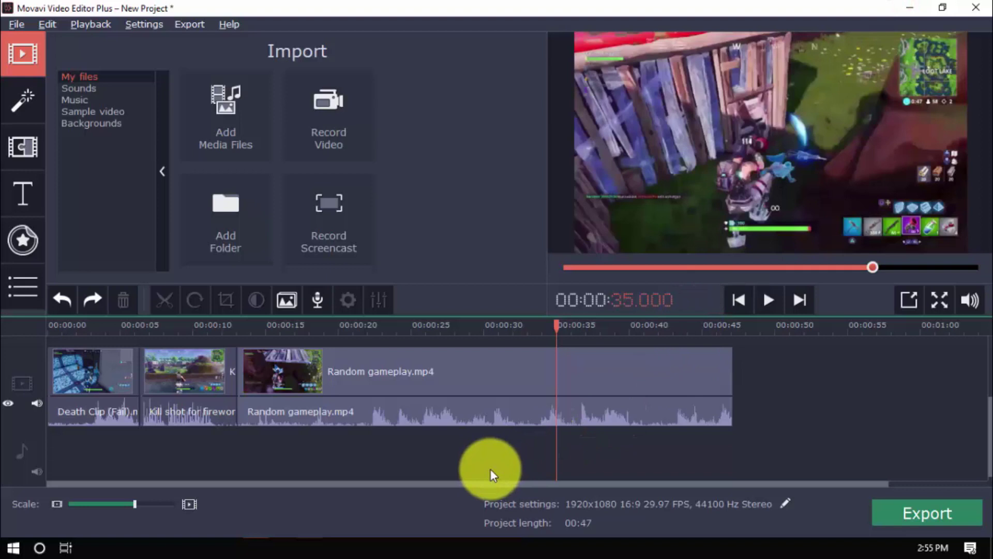
Cut out Random gameplay's piece between 35.15 and 37.25, then rotate Death Clip (Fail) 90 degrees
{"action": "left_click", "coordinate": [559, 368]}
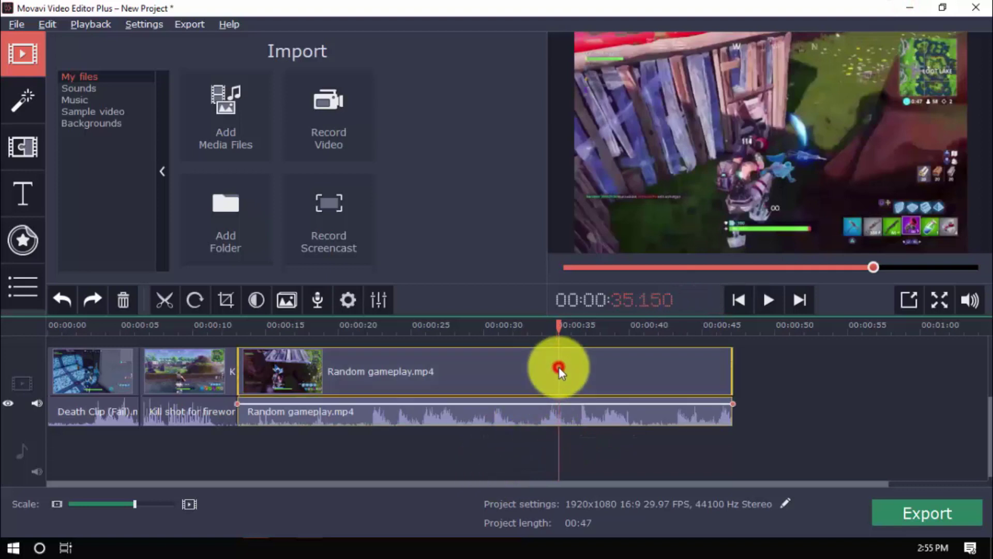
{"action": "left_click", "coordinate": [178, 301]}
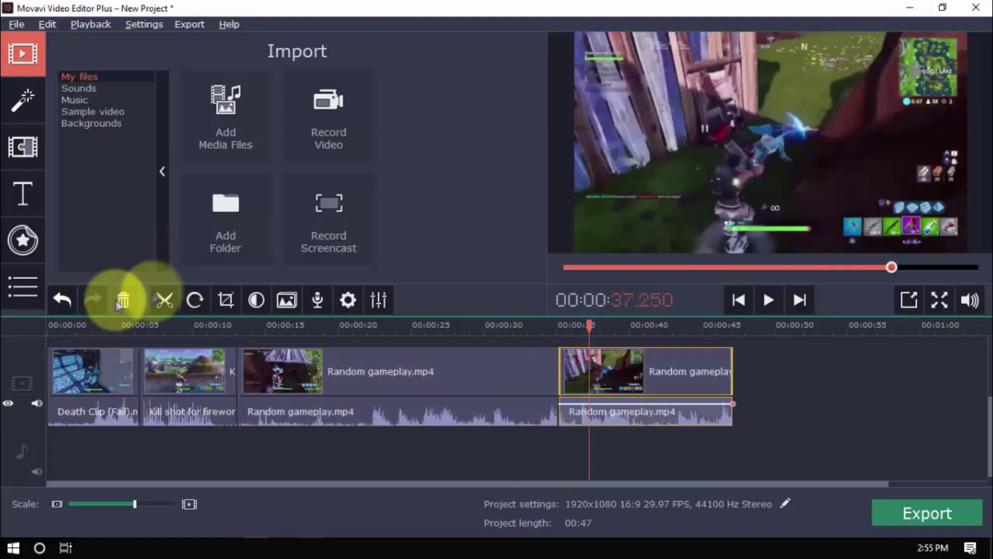
{"action": "left_click", "coordinate": [163, 298]}
{"action": "left_click", "coordinate": [571, 364]}
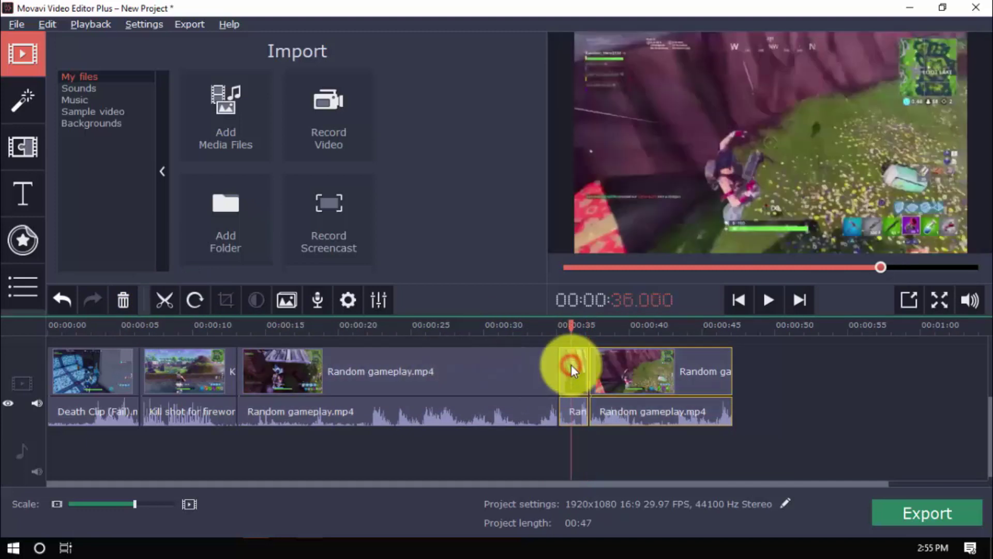
{"action": "left_click", "coordinate": [127, 300]}
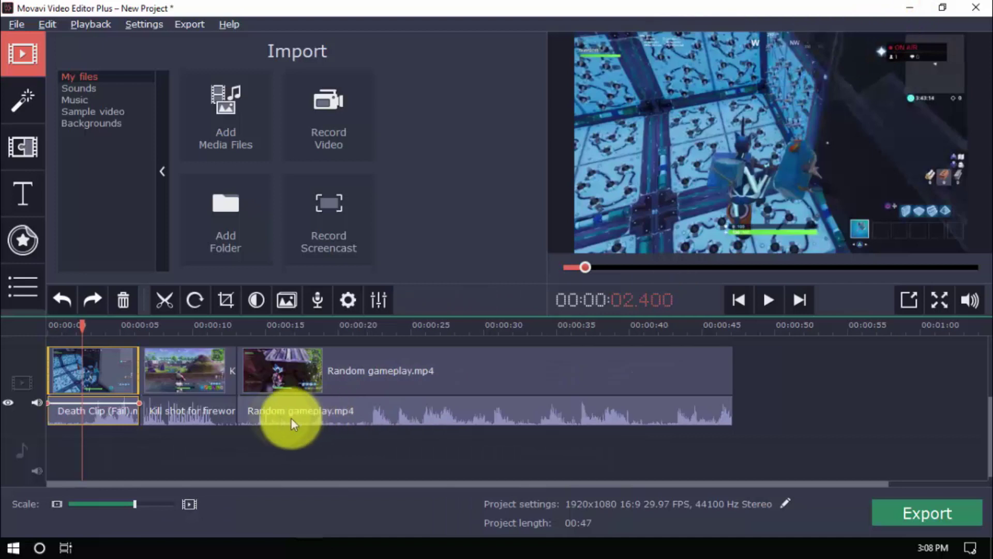
{"action": "left_click", "coordinate": [194, 301]}
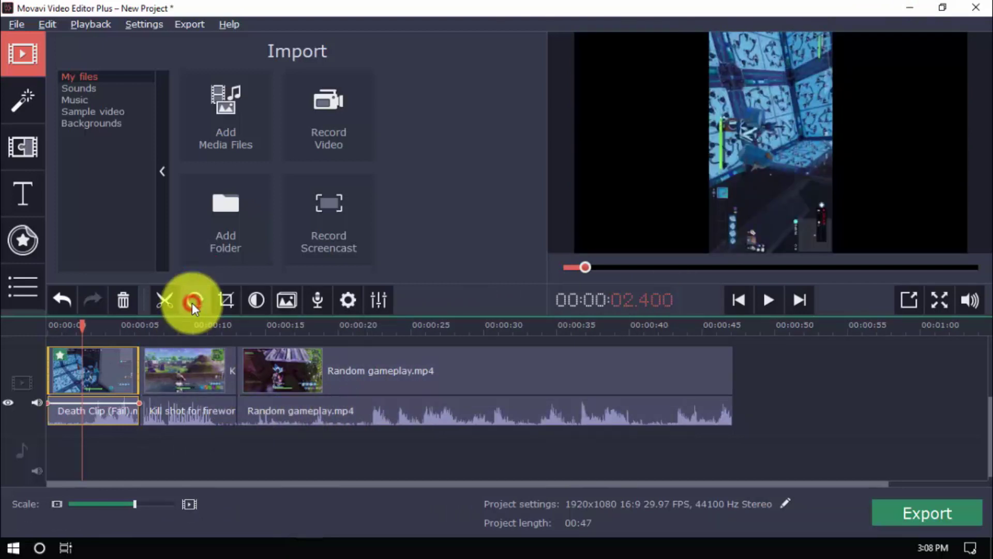
Rotate the first clip again, shrink and shift its crop area, and reset the angle to zero
{"action": "left_click", "coordinate": [193, 301]}
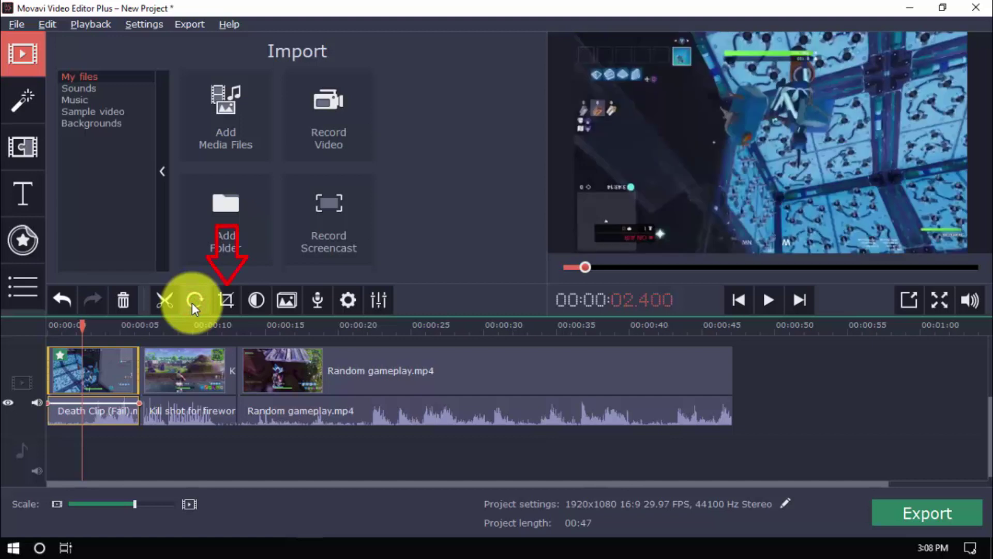
{"action": "left_click", "coordinate": [225, 301]}
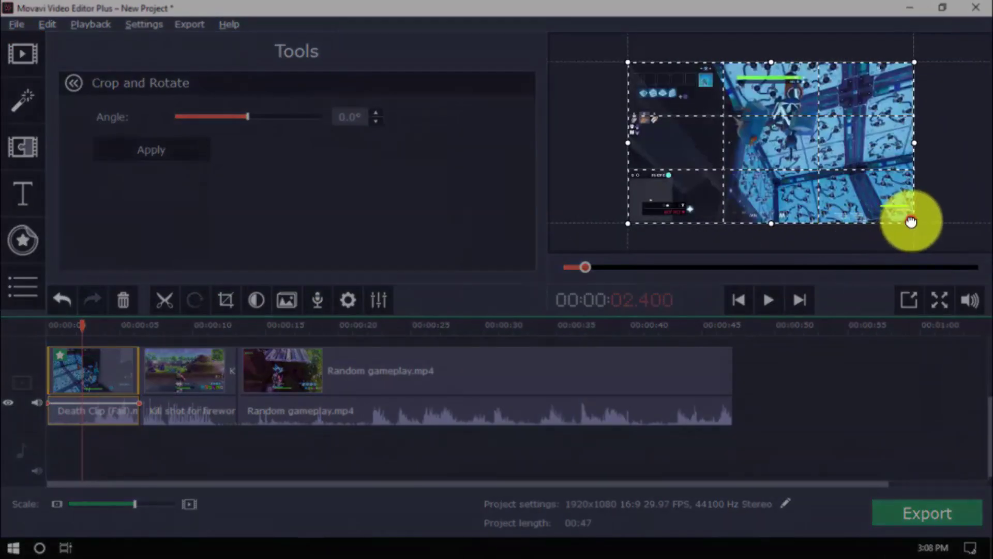
{"action": "left_click_drag", "start_coordinate": [911, 221], "coordinate": [844, 184]}
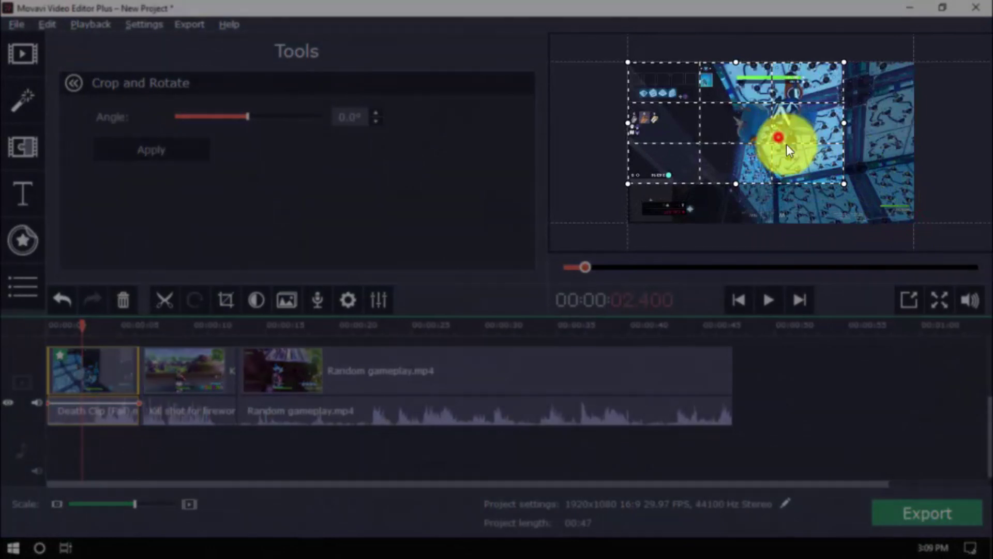
{"action": "left_click_drag", "start_coordinate": [780, 137], "coordinate": [809, 168]}
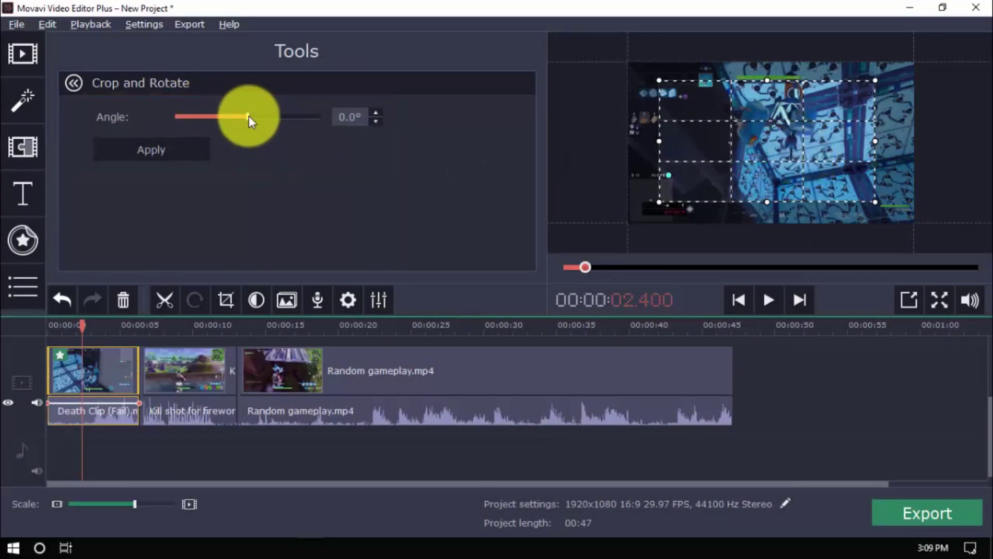
{"action": "scroll", "coordinate": [258, 116], "scroll_direction": "down", "scroll_amount": 3}
{"action": "left_click", "coordinate": [271, 115]}
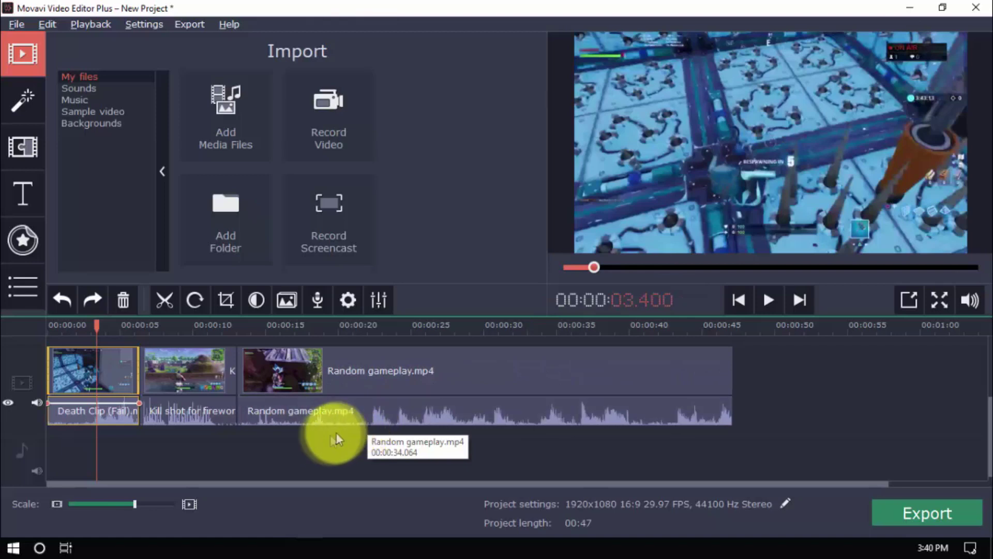
Review Death Clip (Fail)'s manual colour sliders, leaving Brightness through Tint at their defaults
{"action": "left_click", "coordinate": [256, 306]}
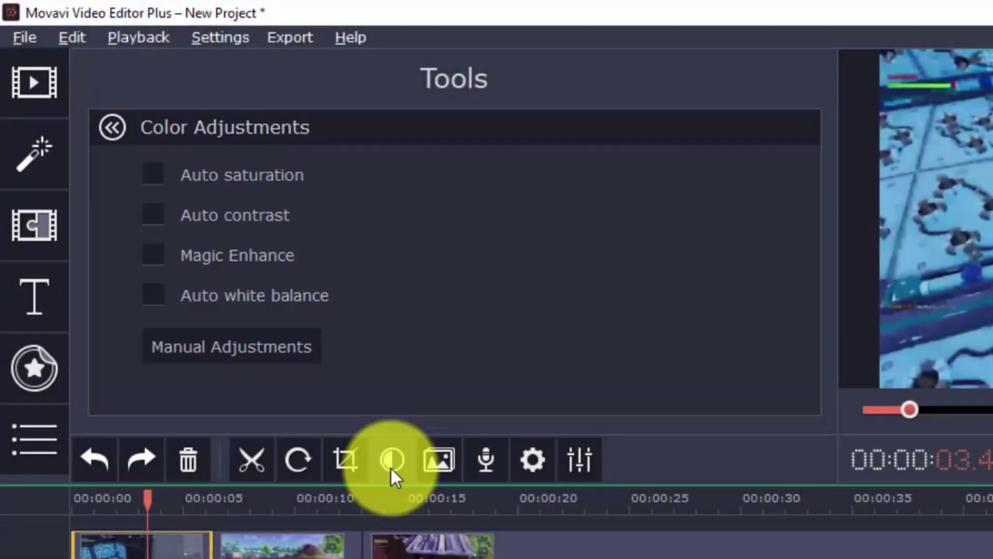
{"action": "left_click", "coordinate": [291, 356]}
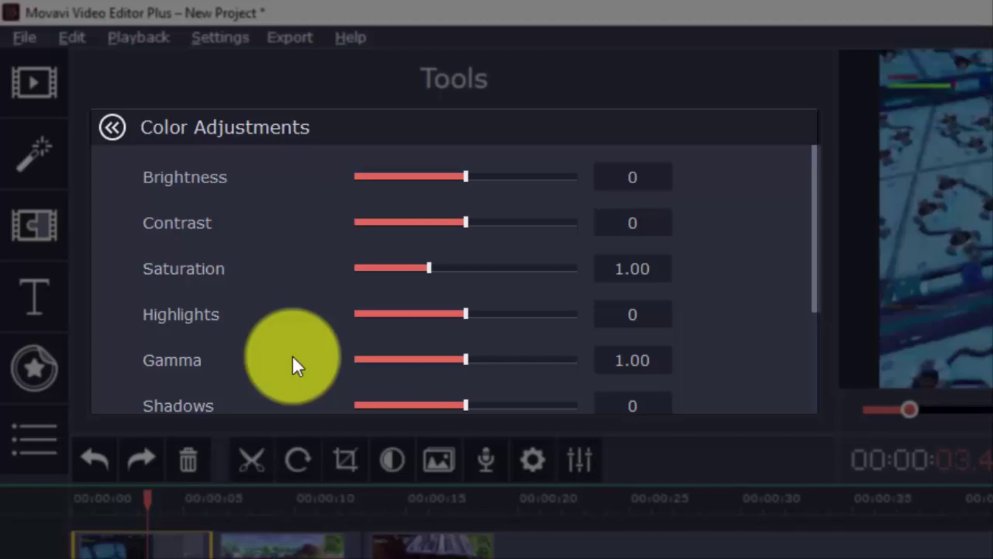
{"action": "scroll", "coordinate": [293, 355], "scroll_direction": "down", "scroll_amount": 1}
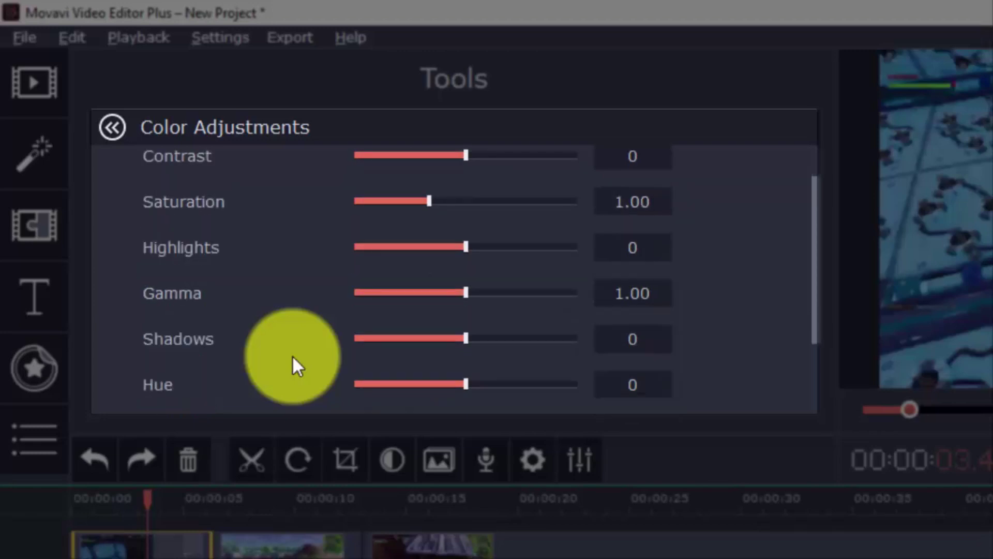
{"action": "scroll", "coordinate": [293, 355], "scroll_direction": "down", "scroll_amount": 2}
{"action": "scroll", "coordinate": [292, 354], "scroll_direction": "down", "scroll_amount": 2}
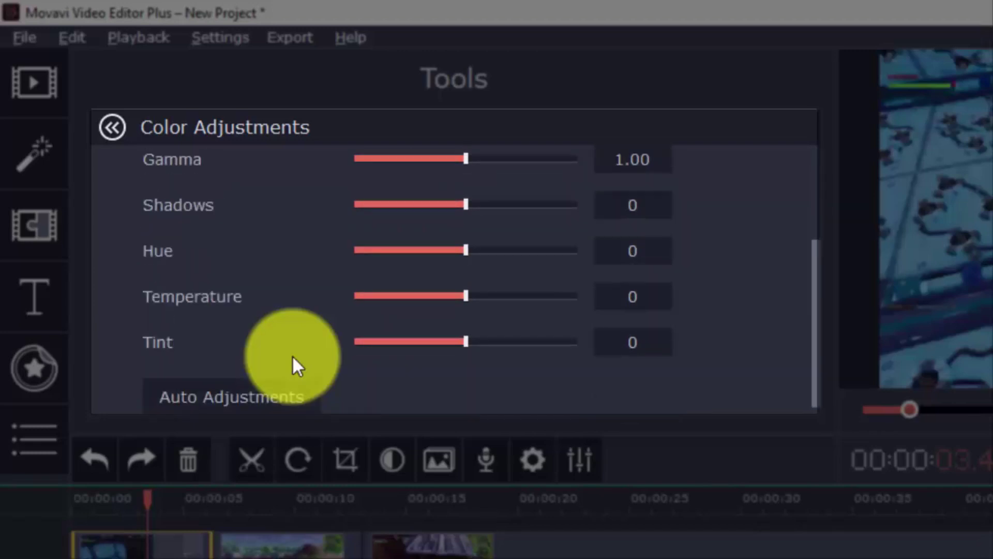
{"action": "scroll", "coordinate": [293, 355], "scroll_direction": "down", "scroll_amount": 1}
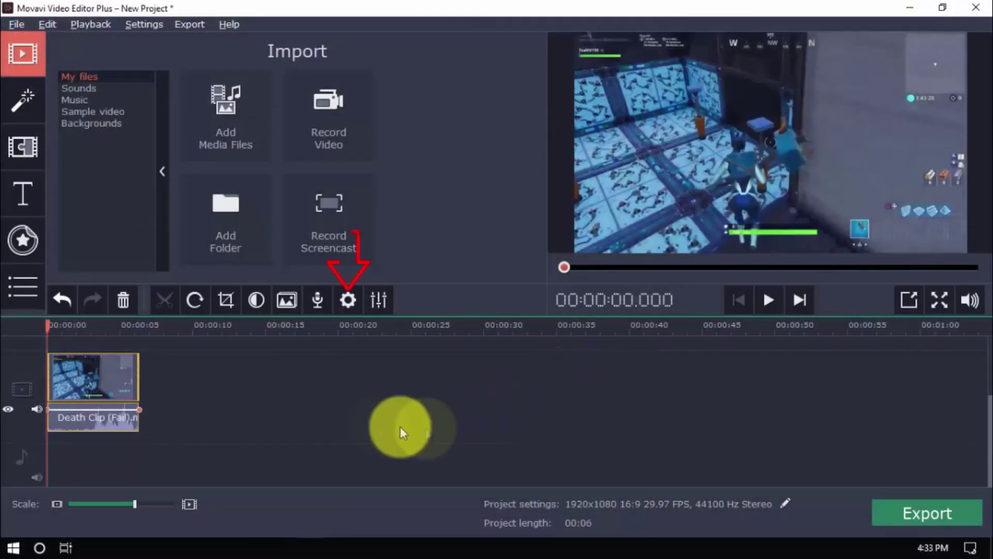
Set the clip's speed to 200% and preview it
{"action": "left_click", "coordinate": [346, 300]}
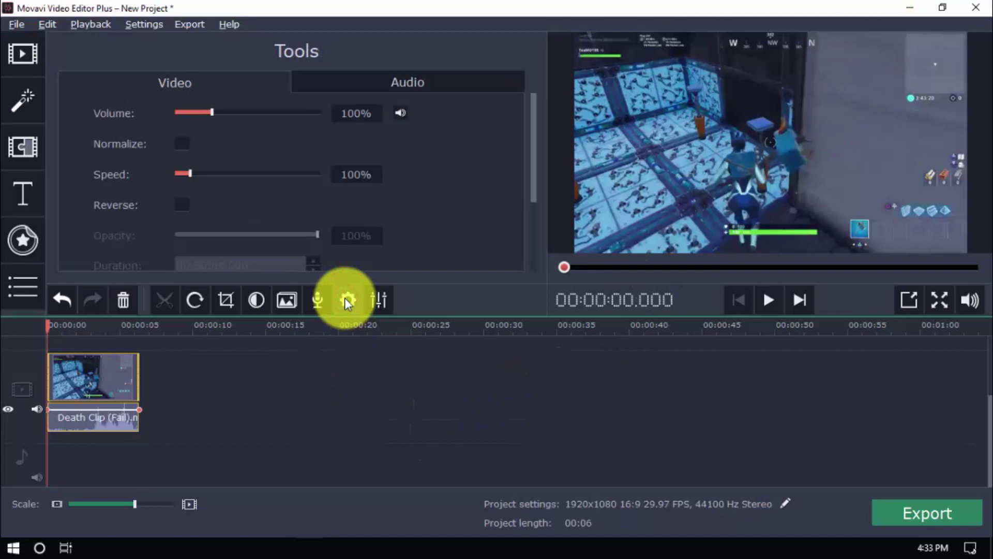
{"action": "left_click", "coordinate": [360, 175]}
{"action": "type", "text": "200"}
{"action": "key", "text": "Return"}
{"action": "left_click", "coordinate": [765, 300]}
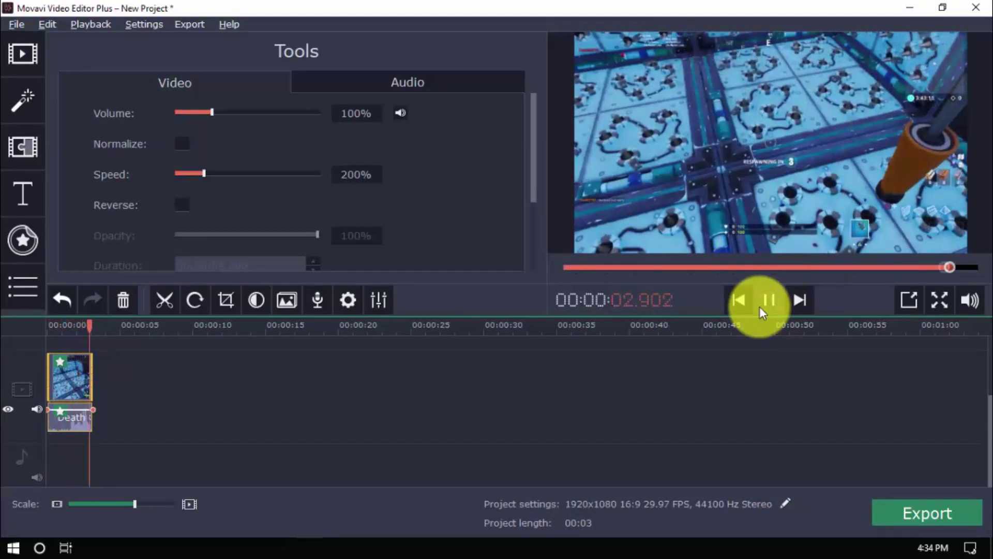
Change the speed to 50% and play the slowed clip from the start
{"action": "double_click", "coordinate": [372, 174]}
{"action": "type", "text": "50"}
{"action": "key", "text": "Return"}
{"action": "left_click", "coordinate": [13, 327]}
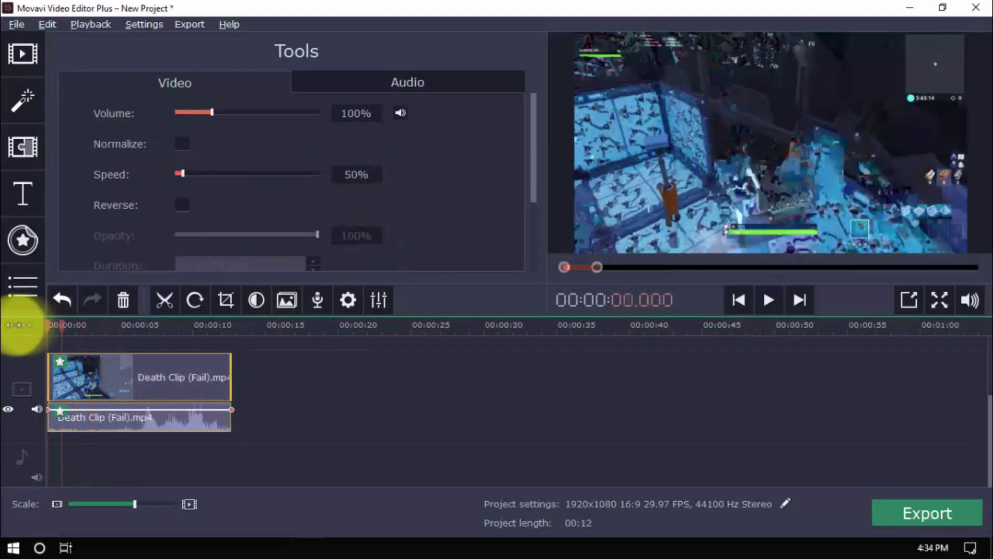
{"action": "left_click", "coordinate": [766, 300]}
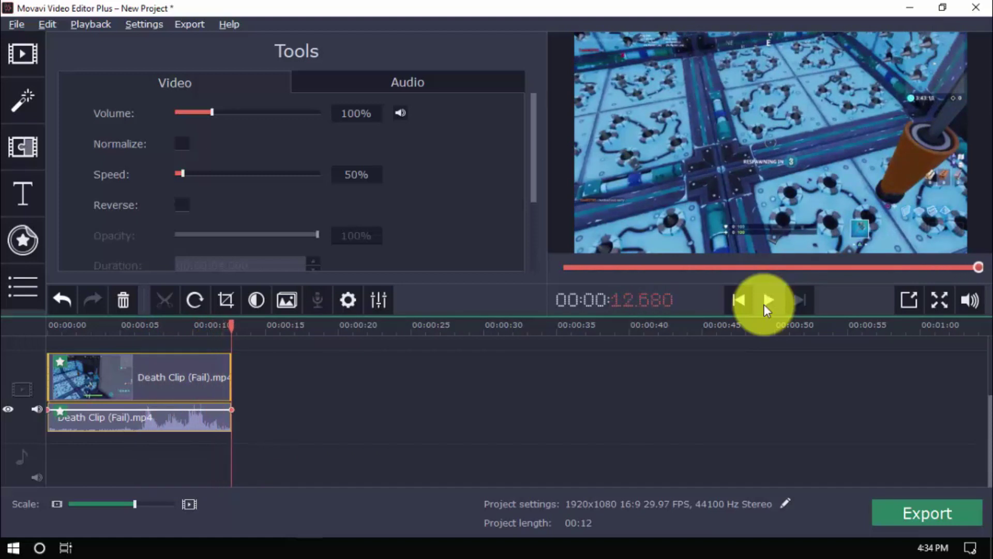
{"action": "left_click", "coordinate": [768, 302]}
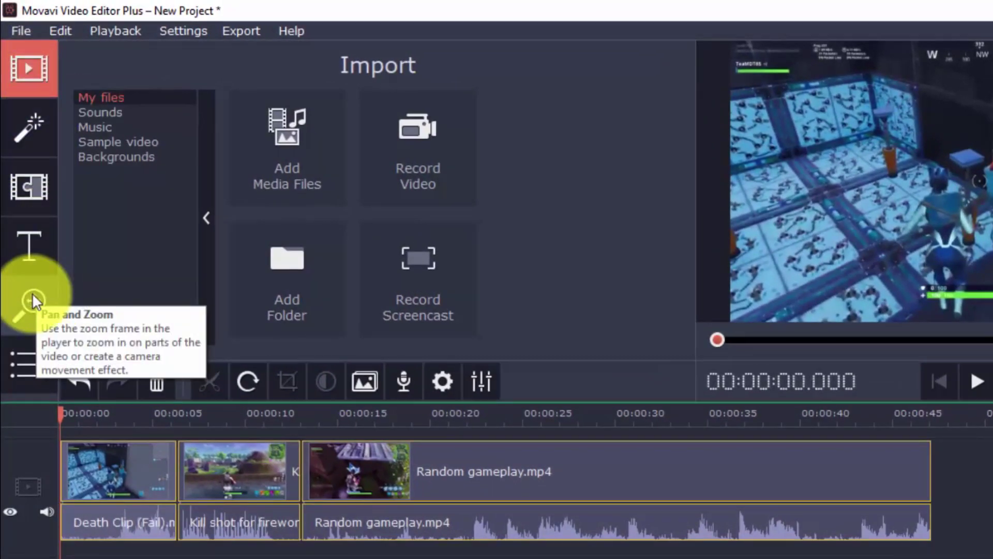
Show the More Tools list with Stickers, Callouts and other tools
{"action": "left_click", "coordinate": [32, 369]}
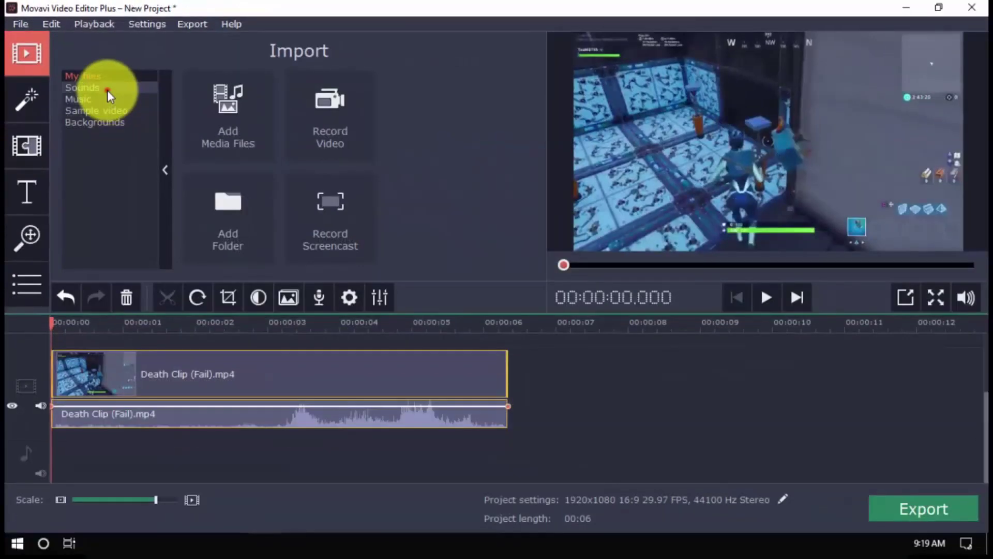
Add the Fail sound effect to the timeline and play it back from 03.440
{"action": "left_click", "coordinate": [145, 127]}
{"action": "scroll", "coordinate": [565, 270], "scroll_direction": "down", "scroll_amount": 3}
{"action": "scroll", "coordinate": [405, 196], "scroll_direction": "down", "scroll_amount": 2}
{"action": "left_click_drag", "start_coordinate": [455, 151], "coordinate": [308, 452]}
{"action": "left_click", "coordinate": [300, 324]}
{"action": "left_click", "coordinate": [756, 297]}
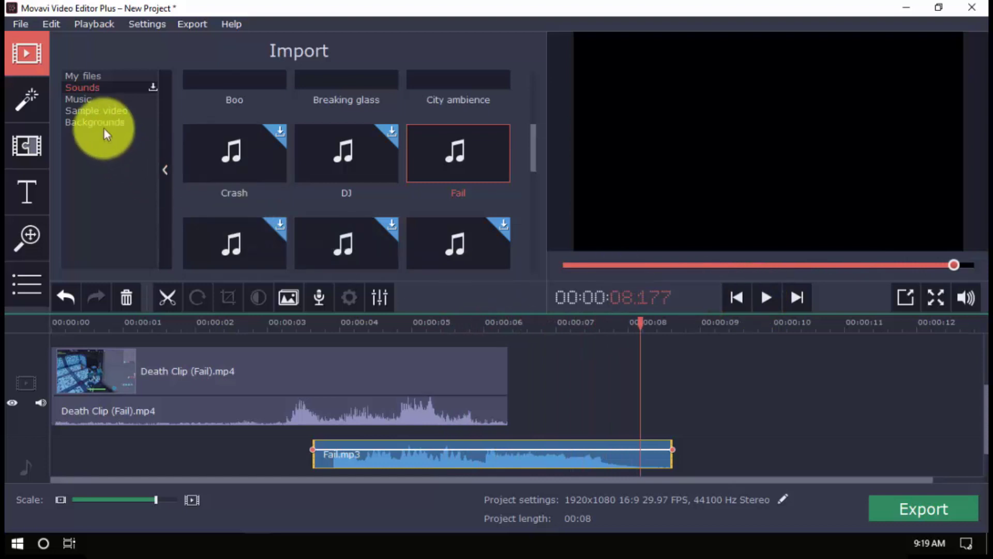
Place the Action Movie music on the music track at the start and play the project
{"action": "left_click", "coordinate": [79, 98]}
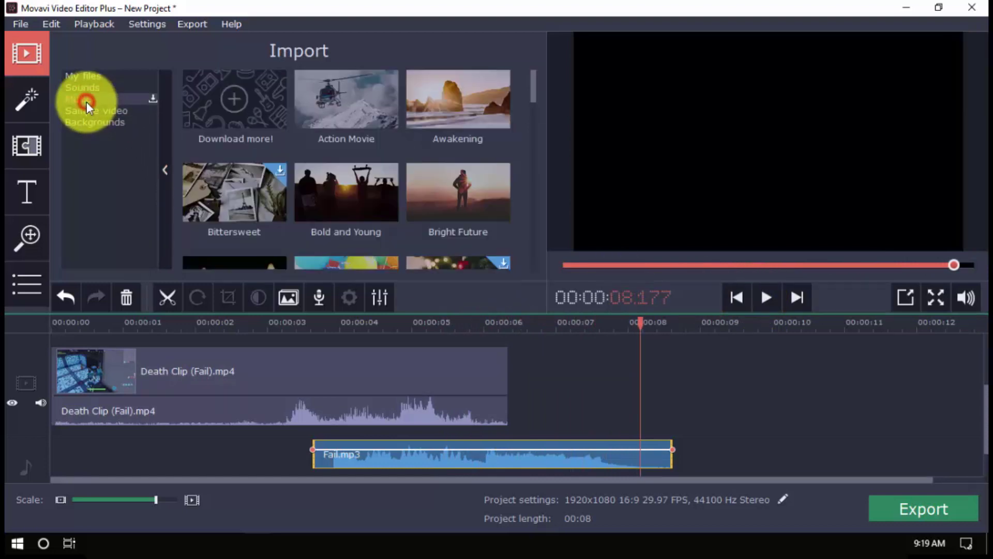
{"action": "left_click", "coordinate": [355, 119]}
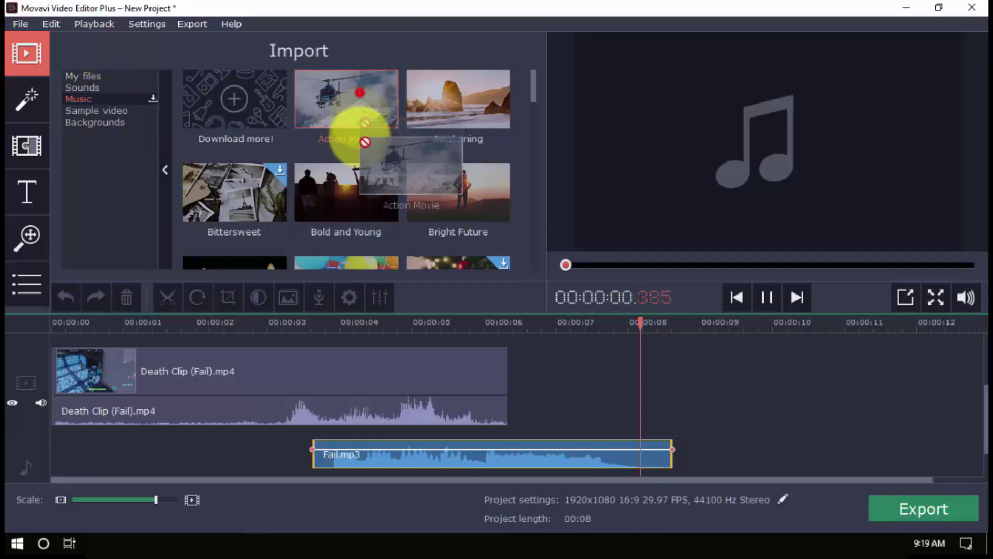
{"action": "left_click_drag", "start_coordinate": [365, 179], "coordinate": [299, 461]}
{"action": "left_click_drag", "start_coordinate": [562, 458], "coordinate": [344, 450]}
{"action": "left_click", "coordinate": [350, 398]}
{"action": "left_click", "coordinate": [326, 398]}
{"action": "left_click", "coordinate": [768, 298]}
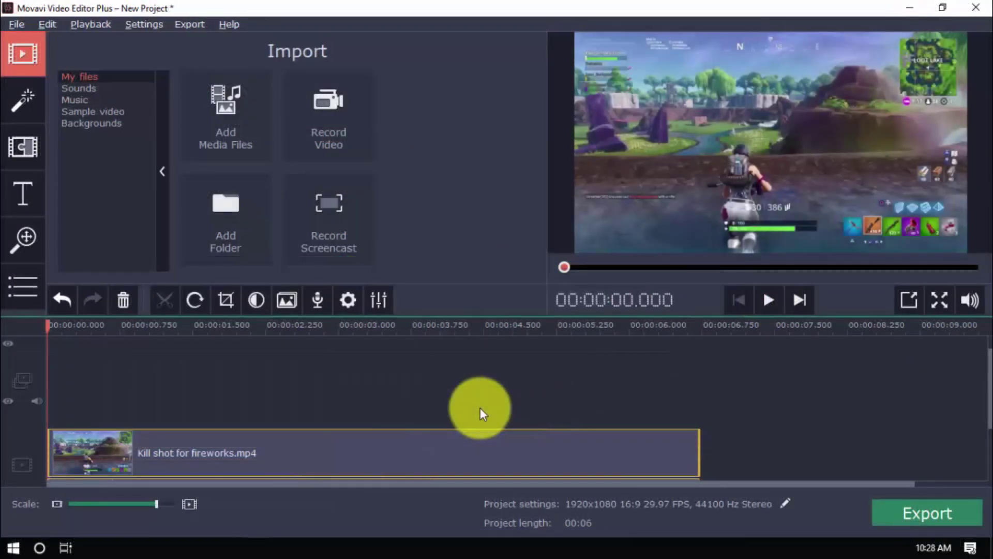
Add the Stars sample video as an overlay above the video track
{"action": "left_click", "coordinate": [110, 111]}
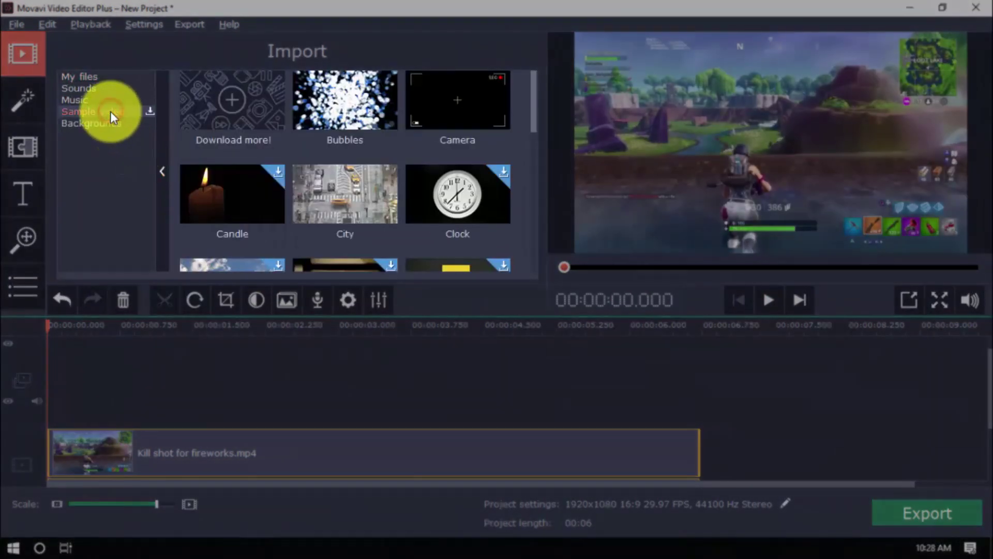
{"action": "scroll", "coordinate": [389, 190], "scroll_direction": "down", "scroll_amount": 2}
{"action": "scroll", "coordinate": [389, 190], "scroll_direction": "down", "scroll_amount": 3}
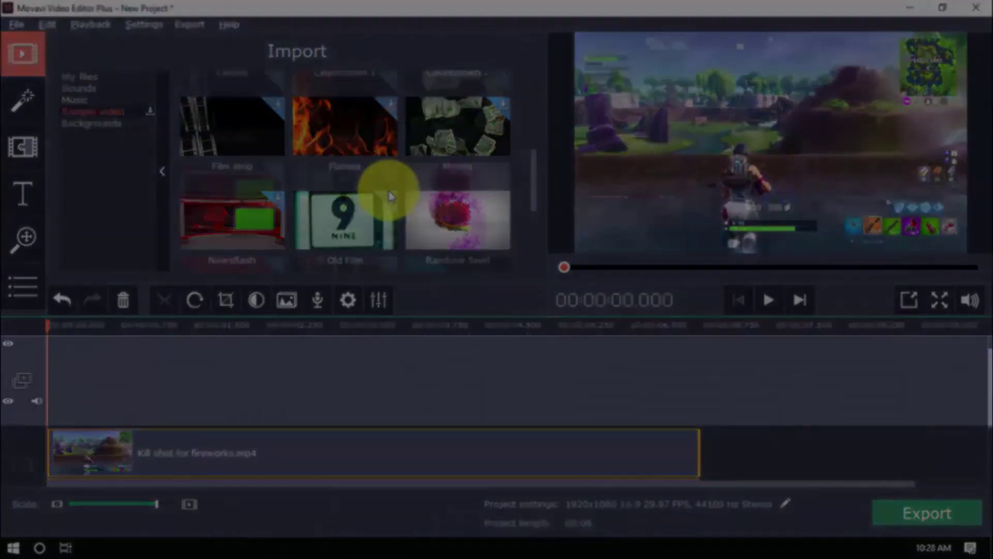
{"action": "left_click", "coordinate": [464, 165]}
{"action": "left_click_drag", "start_coordinate": [464, 165], "coordinate": [595, 368]}
Set the Stars overlay to Cover, move it to start near 4.6 seconds, and play
{"action": "double_click", "coordinate": [696, 364]}
{"action": "left_click", "coordinate": [628, 47]}
{"action": "left_click", "coordinate": [627, 78]}
{"action": "left_click_drag", "start_coordinate": [742, 368], "coordinate": [650, 368]}
{"action": "left_click", "coordinate": [484, 326]}
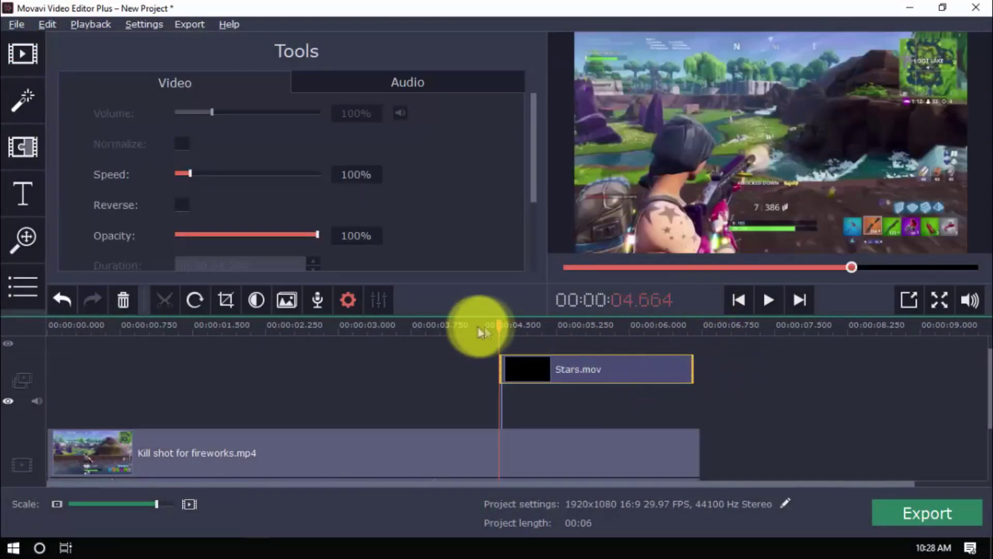
{"action": "left_click", "coordinate": [764, 301]}
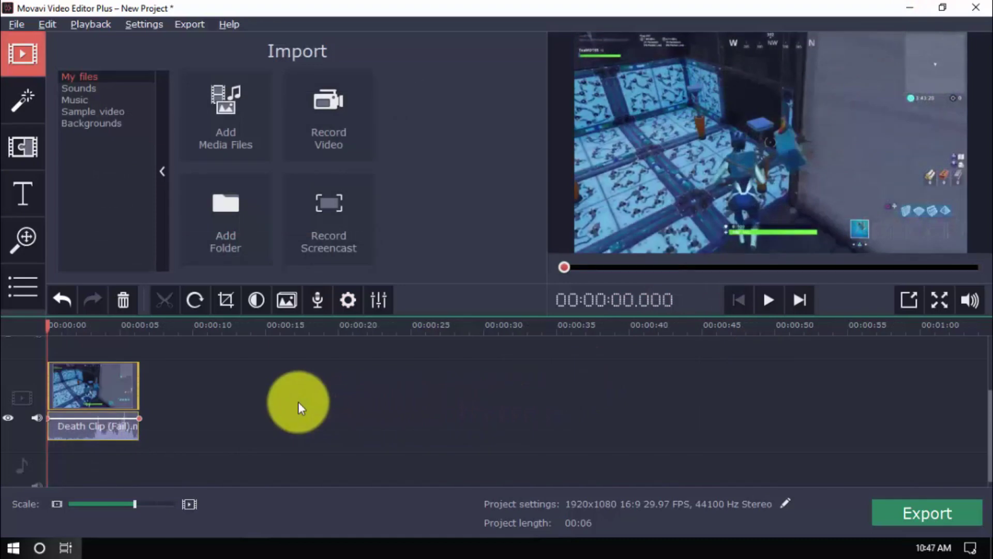
Apply the Old movie - vignette filter to the Death Clip and play it back
{"action": "left_click", "coordinate": [17, 109]}
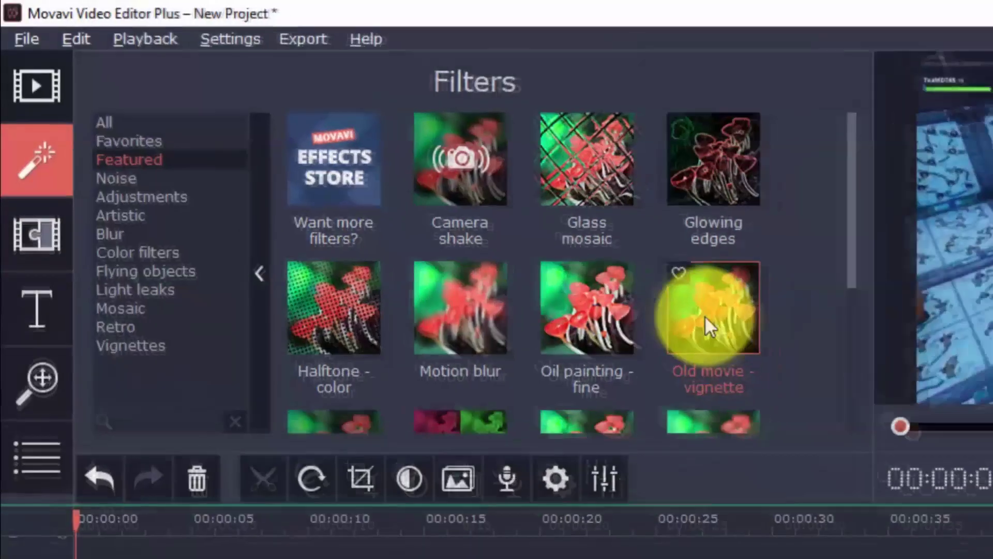
{"action": "left_click_drag", "start_coordinate": [729, 331], "coordinate": [83, 396]}
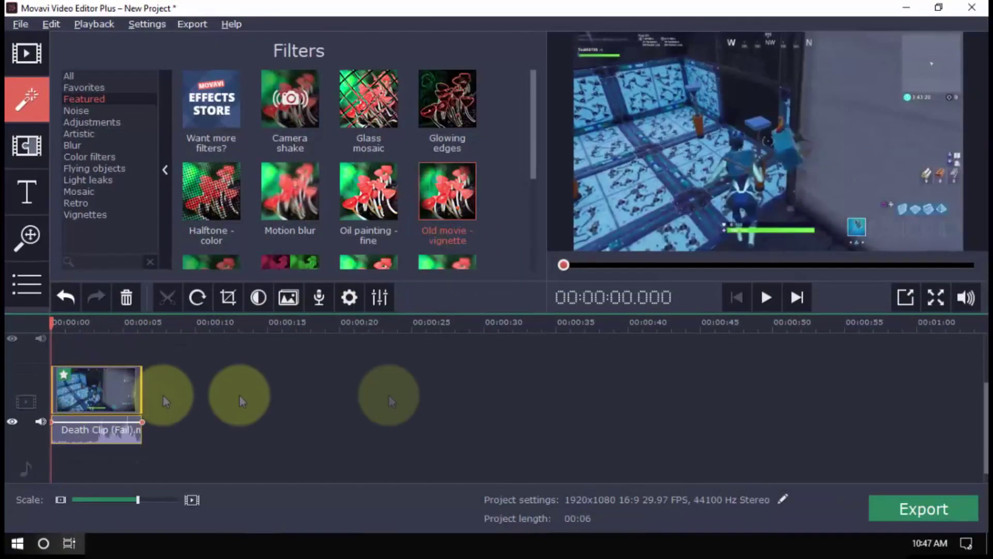
{"action": "left_click", "coordinate": [762, 302]}
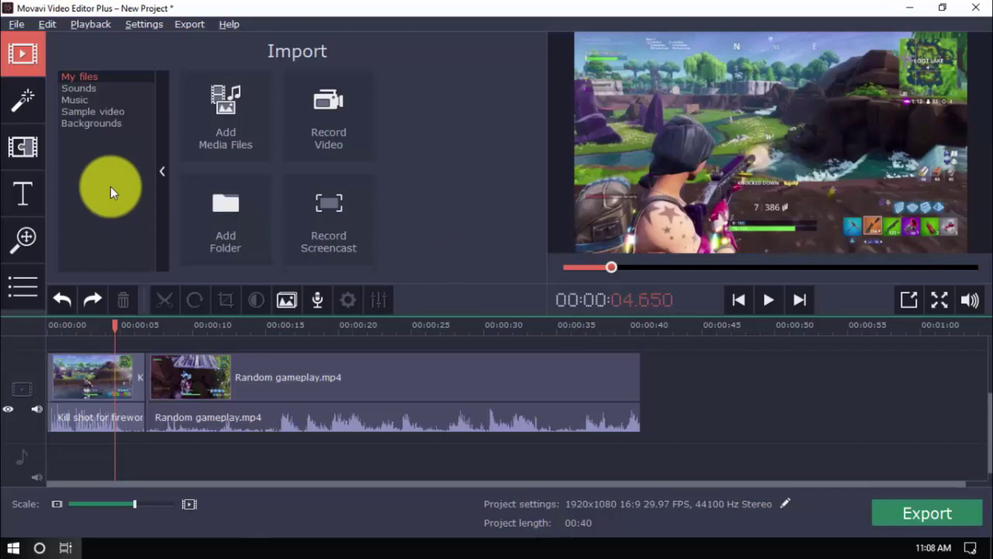
Insert a Twist transition between the Kill shot and Random gameplay clips, preview it, and open its properties
{"action": "left_click", "coordinate": [36, 150]}
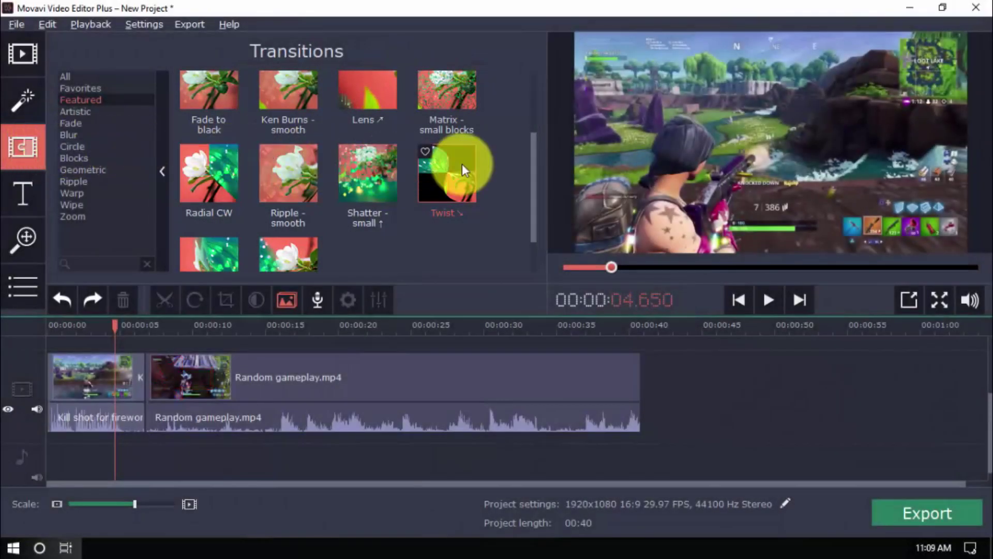
{"action": "left_click_drag", "start_coordinate": [461, 163], "coordinate": [143, 377]}
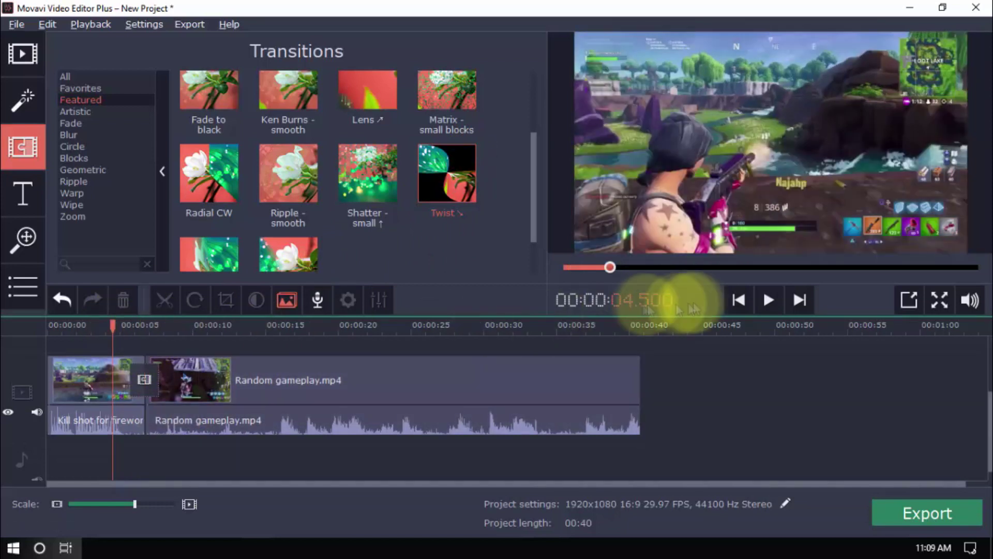
{"action": "left_click", "coordinate": [768, 300]}
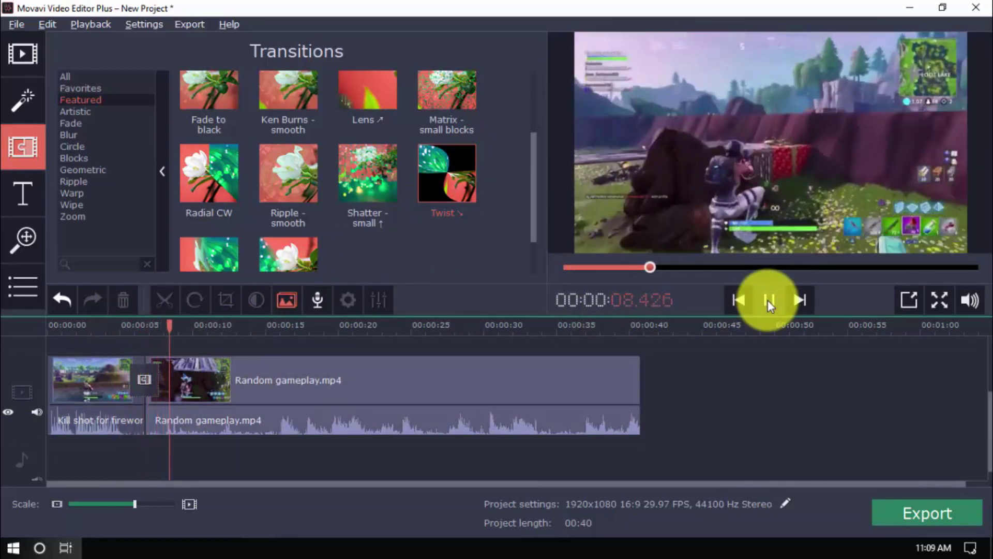
{"action": "left_click", "coordinate": [768, 300]}
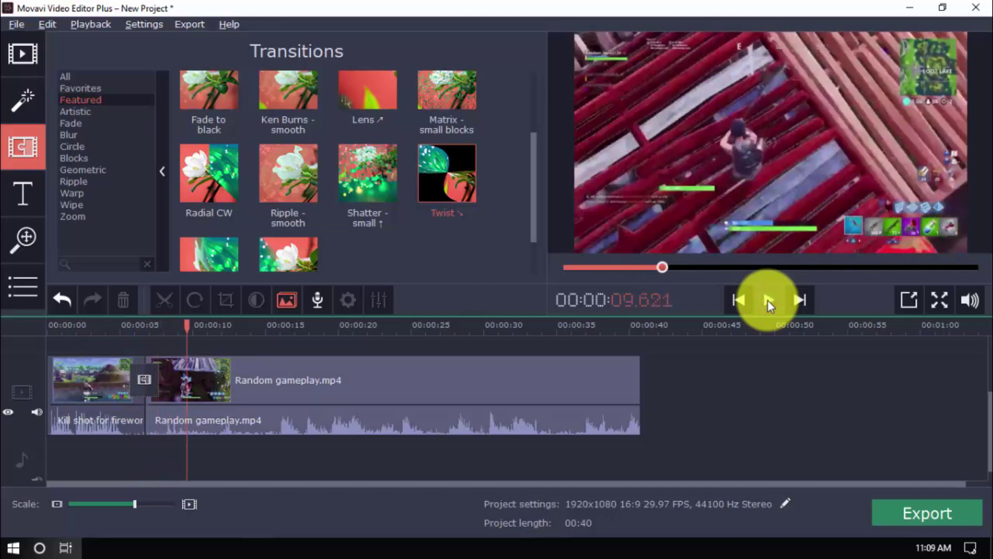
{"action": "double_click", "coordinate": [144, 389]}
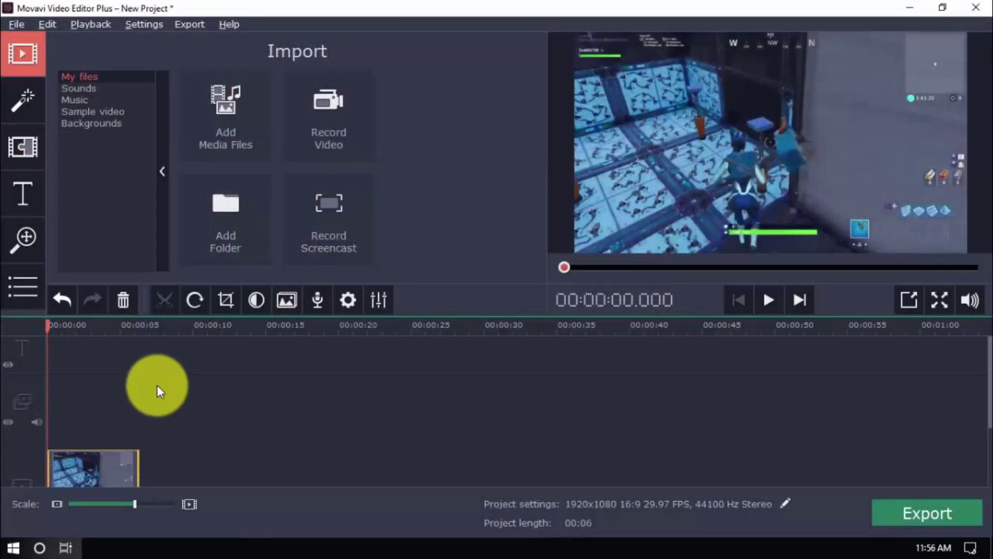
Add a Clean line title at the track start and set its text to LIKE AND SUBSCRIBE
{"action": "left_click", "coordinate": [24, 186]}
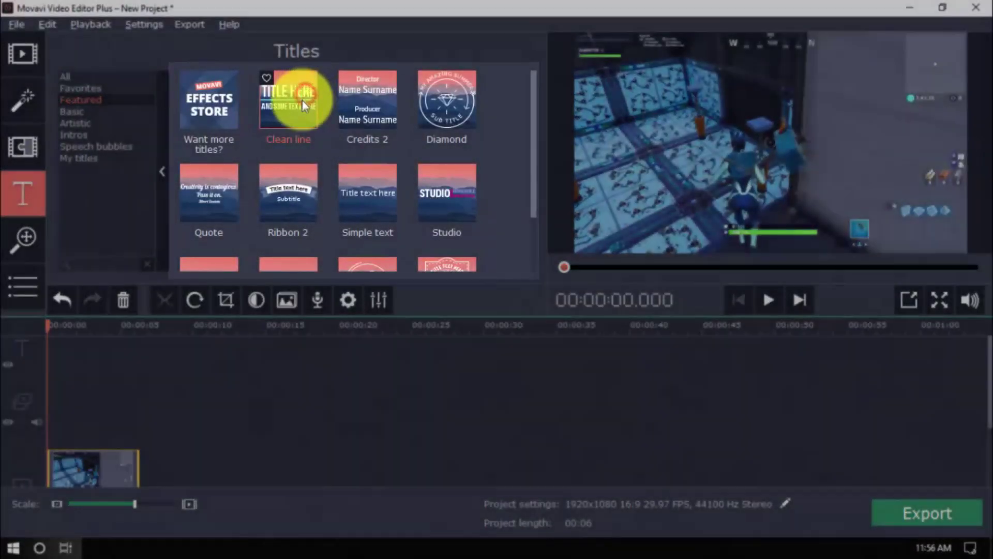
{"action": "left_click_drag", "start_coordinate": [302, 101], "coordinate": [48, 349]}
{"action": "left_click", "coordinate": [70, 352]}
{"action": "double_click", "coordinate": [784, 152]}
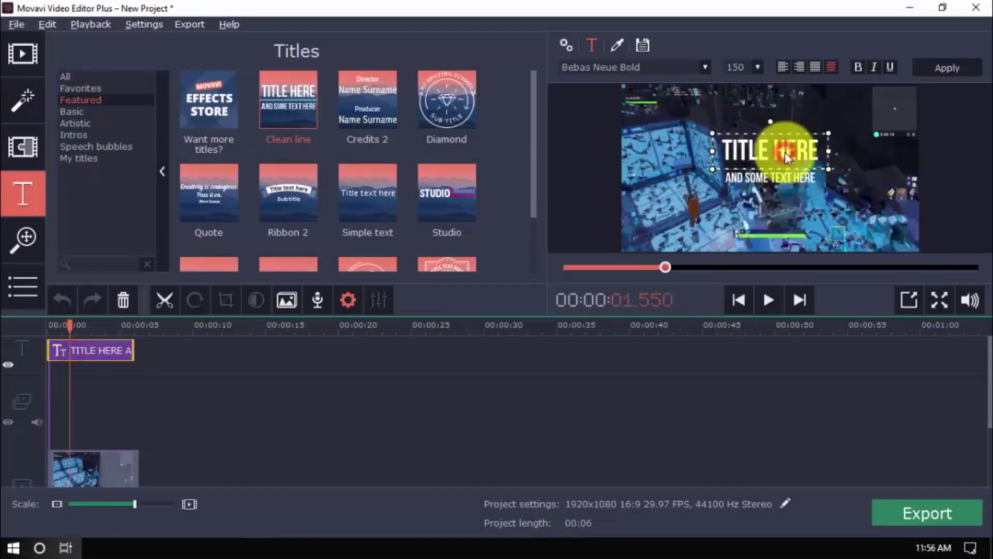
{"action": "type", "text": "LIKE AND SUBSCRIBE FOR MORE VIDEOS"}
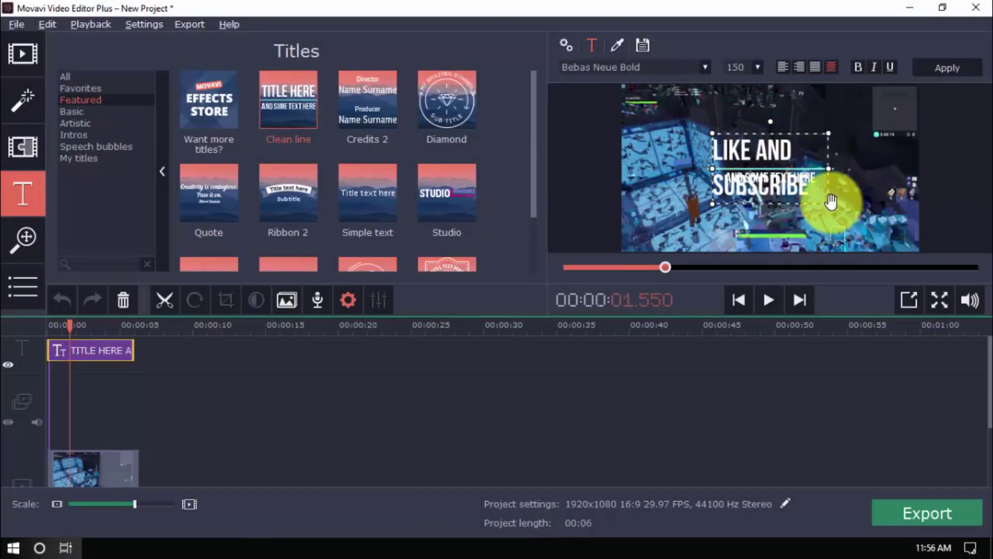
{"action": "left_click", "coordinate": [766, 304]}
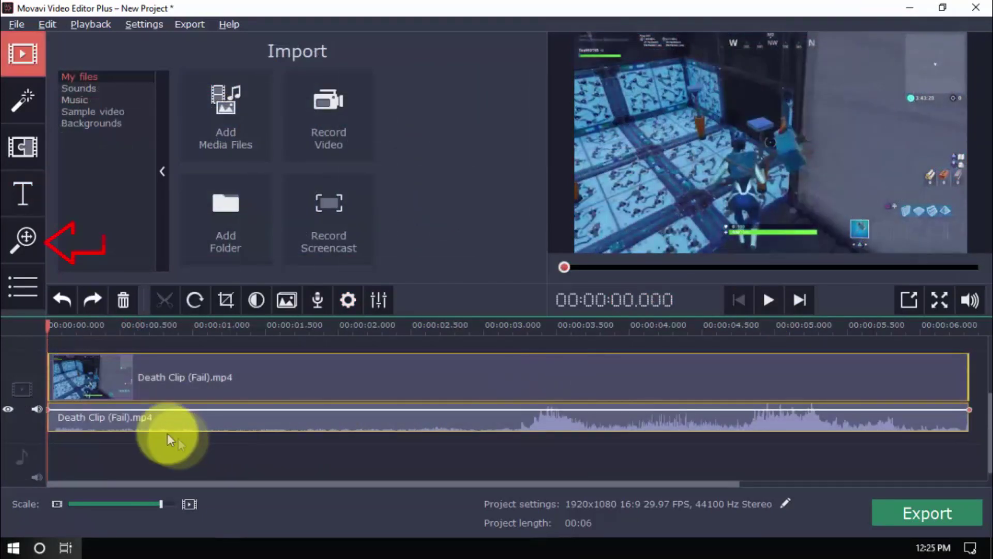
Add a Zoom in effect to the Death Clip, reposition it, and play from about 1.5 seconds
{"action": "left_click", "coordinate": [24, 252]}
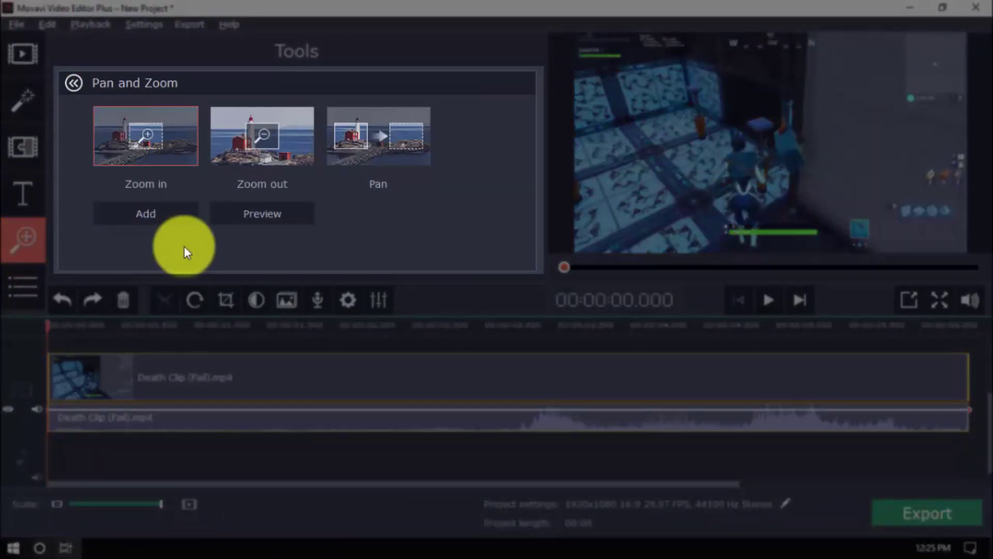
{"action": "left_click", "coordinate": [163, 215]}
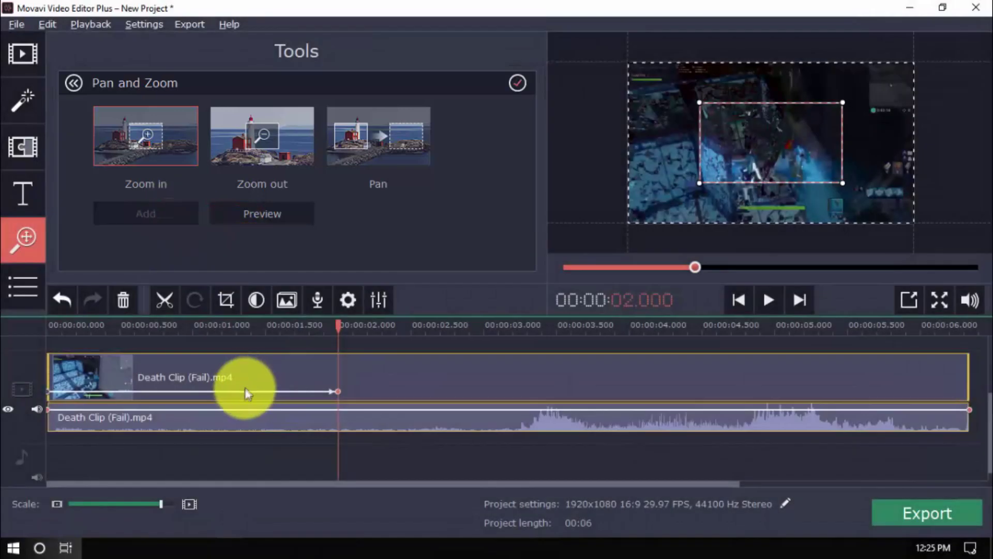
{"action": "left_click_drag", "start_coordinate": [244, 390], "coordinate": [533, 392]}
{"action": "left_click", "coordinate": [267, 326]}
{"action": "left_click", "coordinate": [765, 300]}
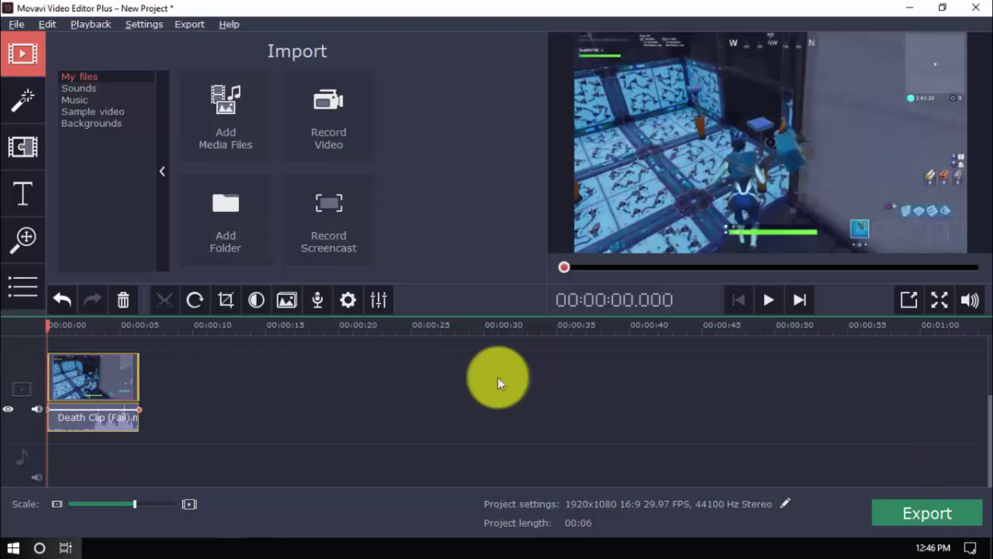
Open the Export window, browse the TV, Devices and YouTube presets, then return to Video formats
{"action": "left_click", "coordinate": [890, 510]}
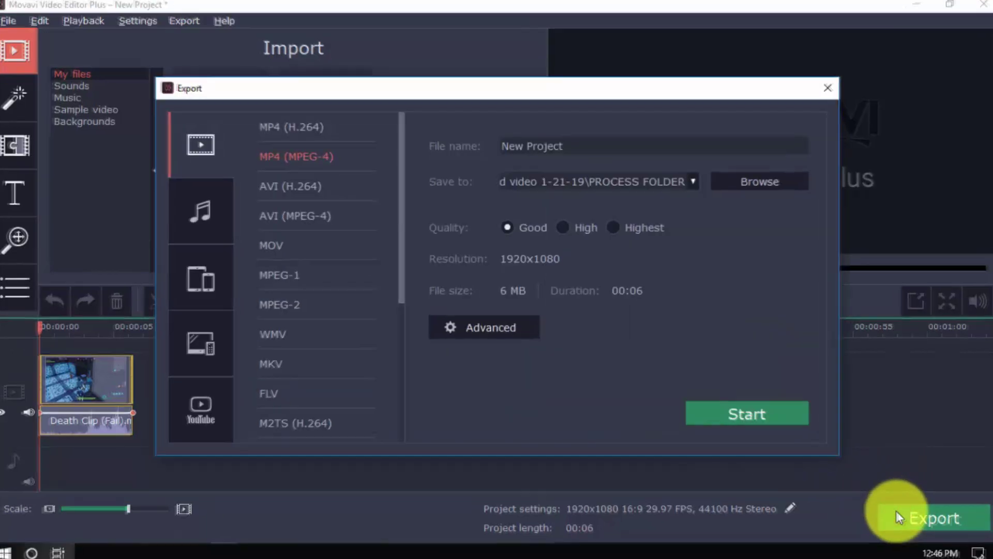
{"action": "scroll", "coordinate": [331, 377], "scroll_direction": "down", "scroll_amount": 3}
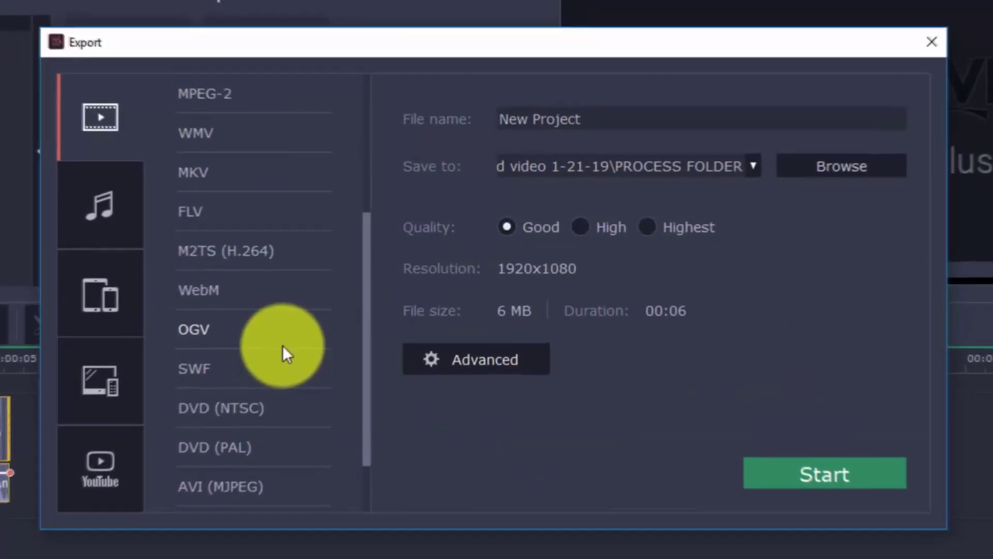
{"action": "scroll", "coordinate": [311, 346], "scroll_direction": "up", "scroll_amount": 3}
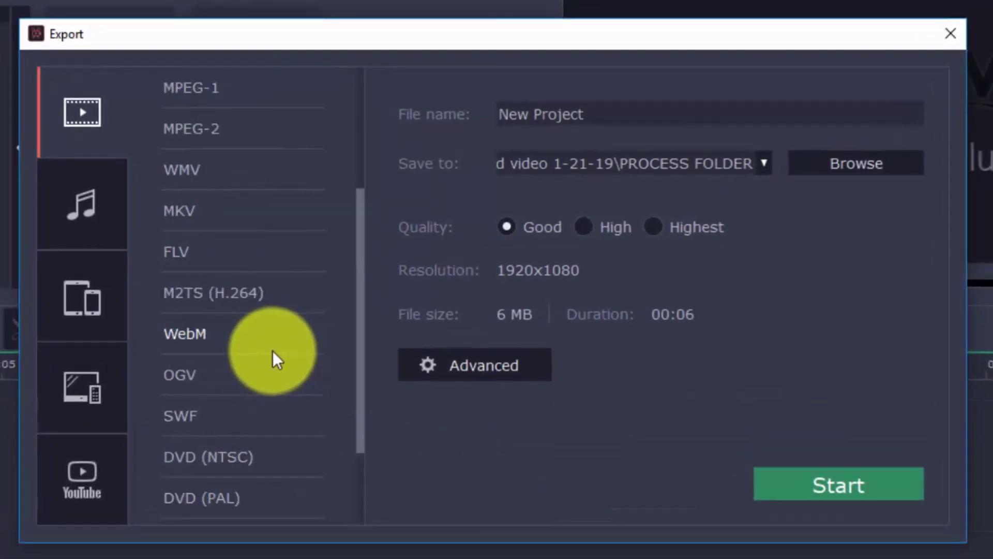
{"action": "left_click", "coordinate": [95, 387]}
{"action": "left_click", "coordinate": [91, 305]}
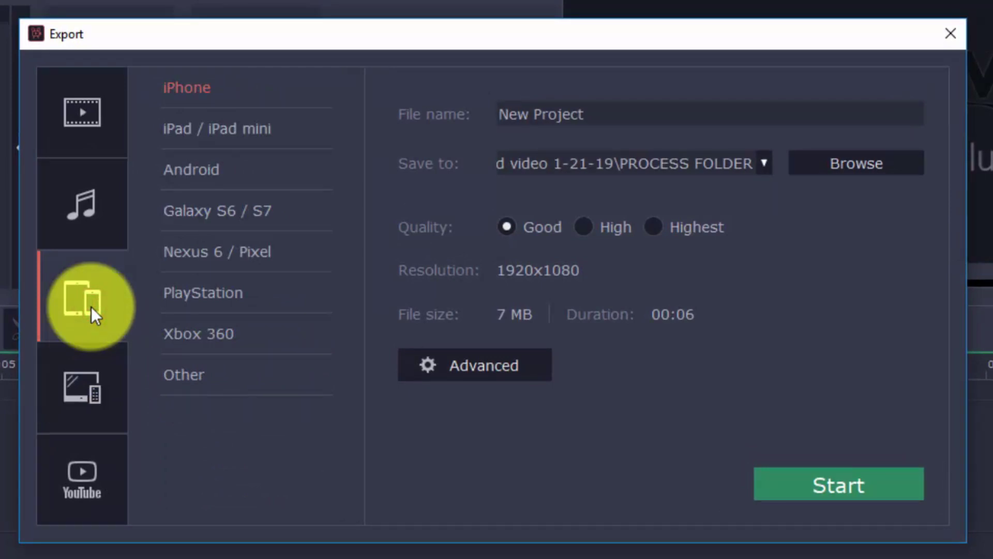
{"action": "left_click", "coordinate": [89, 470]}
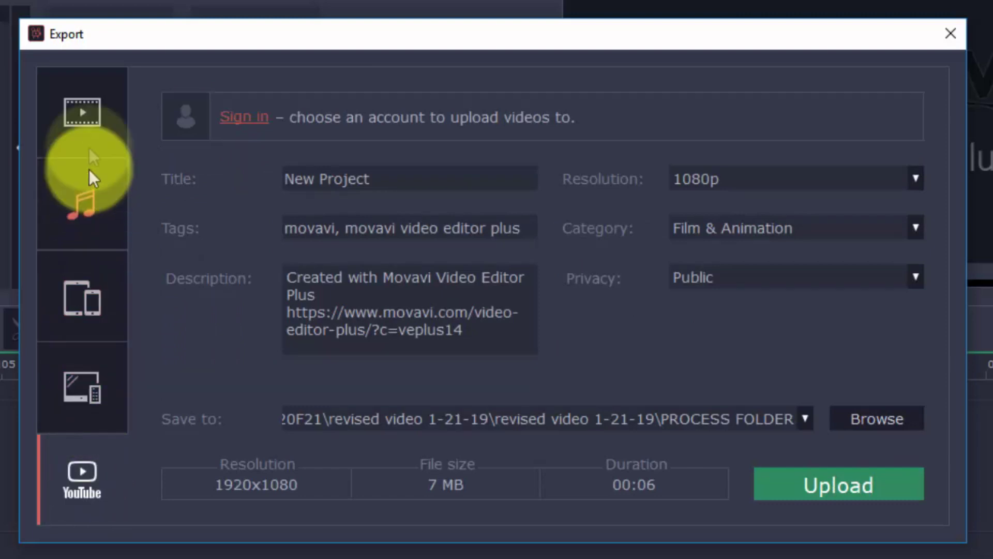
{"action": "left_click", "coordinate": [89, 124]}
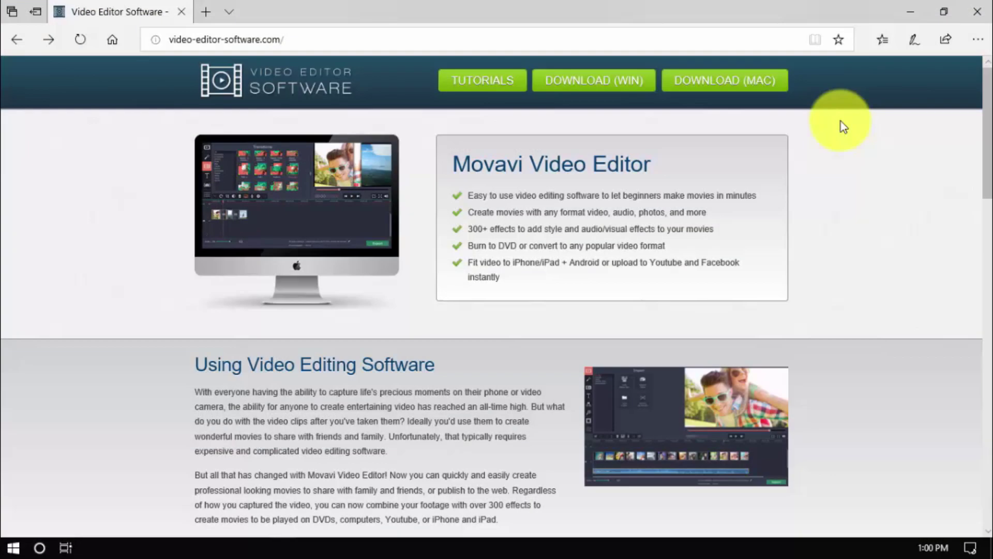
Scroll down video-editor-software.com to the download buttons and Subscribe box, then back up slightly
{"action": "scroll", "coordinate": [840, 121], "scroll_direction": "down", "scroll_amount": 5}
{"action": "scroll", "coordinate": [840, 121], "scroll_direction": "down", "scroll_amount": 5}
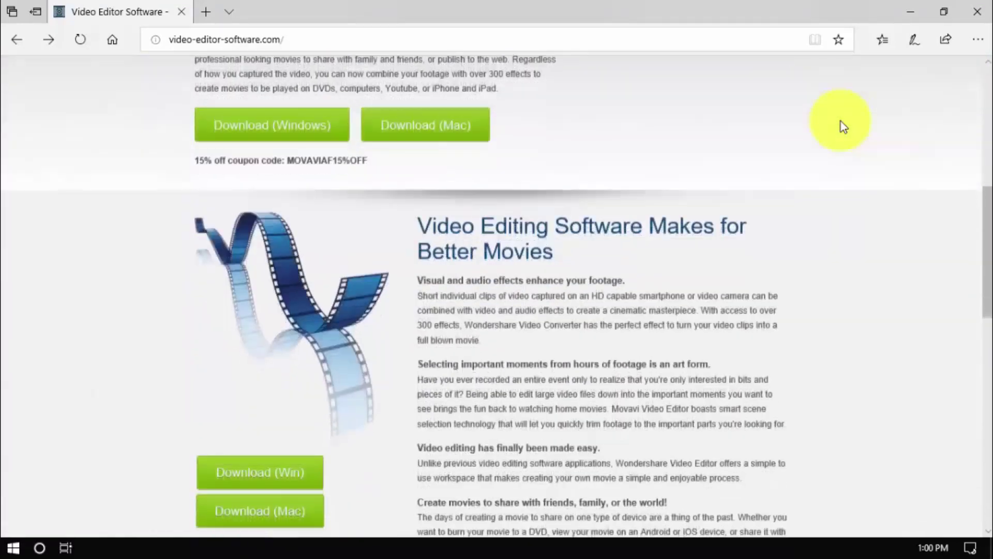
{"action": "scroll", "coordinate": [840, 121], "scroll_direction": "down", "scroll_amount": 6}
{"action": "scroll", "coordinate": [840, 121], "scroll_direction": "down", "scroll_amount": 5}
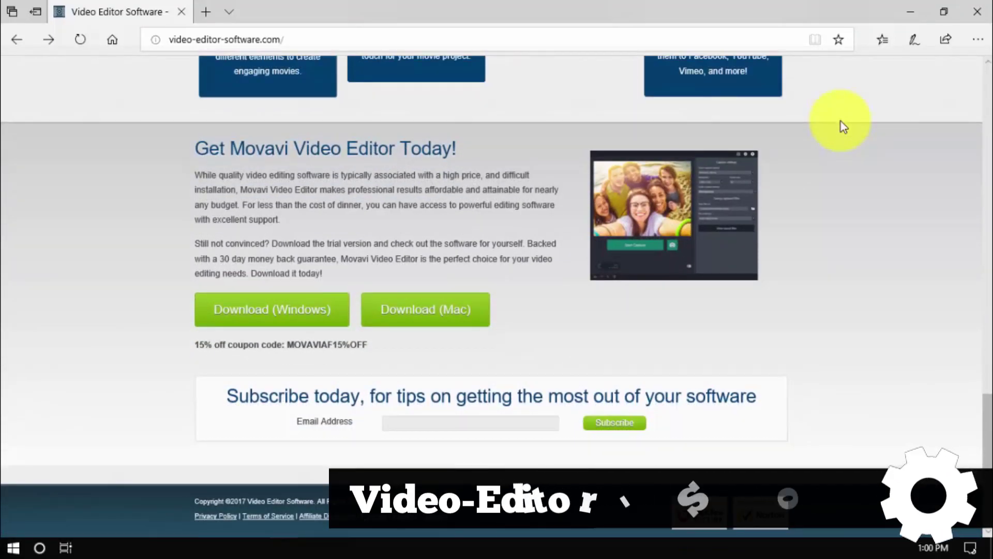
{"action": "scroll", "coordinate": [840, 122], "scroll_direction": "up", "scroll_amount": 8}
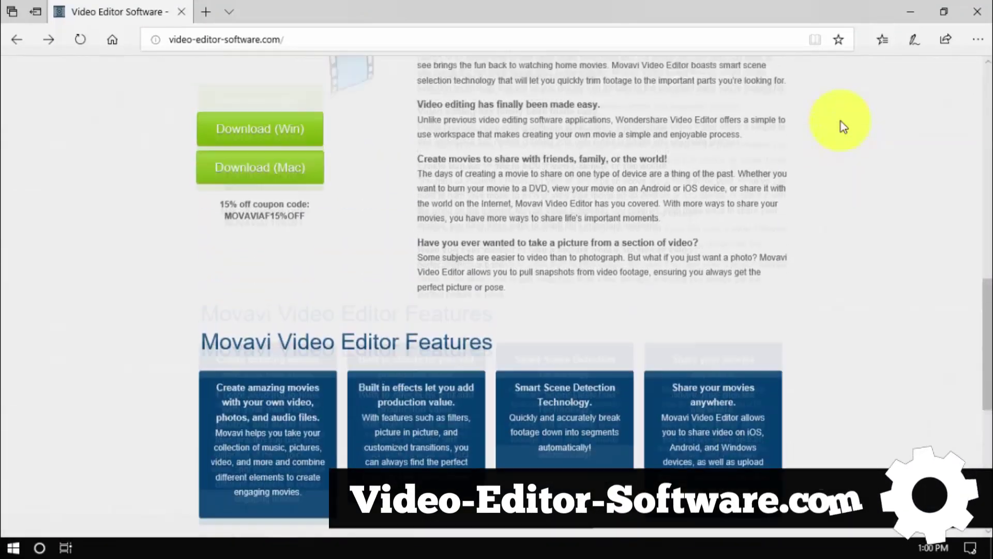